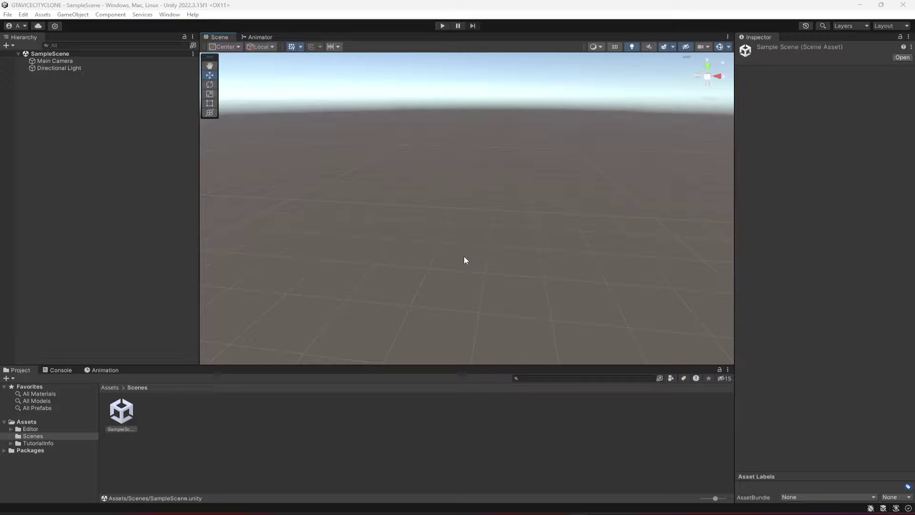
- Switch to the desktop, extract the 01 - Environment Files archive there, and move the extracted files together to a free area
click(860, 5)
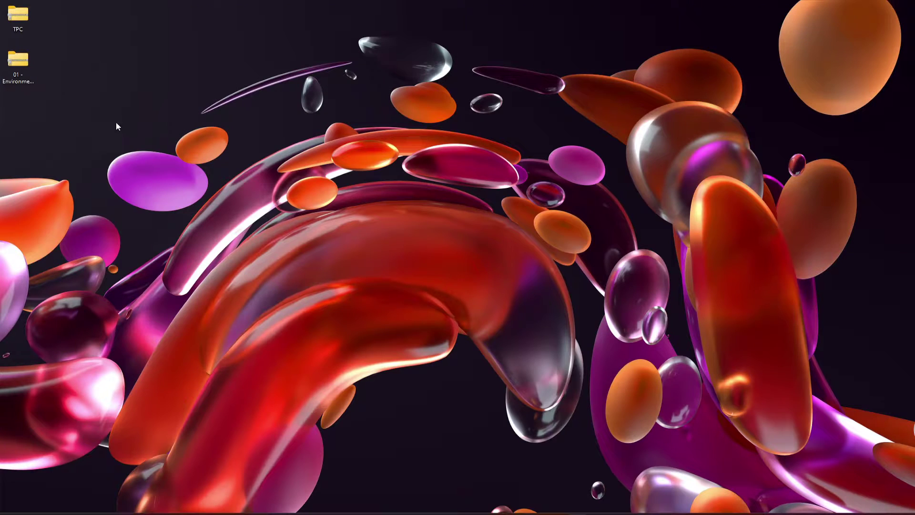
drag(69, 53, 3, 104)
drag(15, 69, 126, 116)
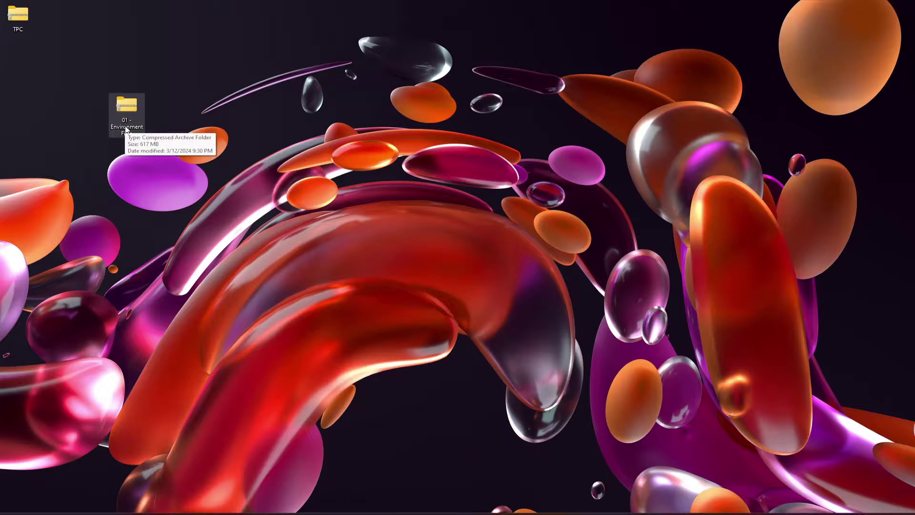
right_click(119, 113)
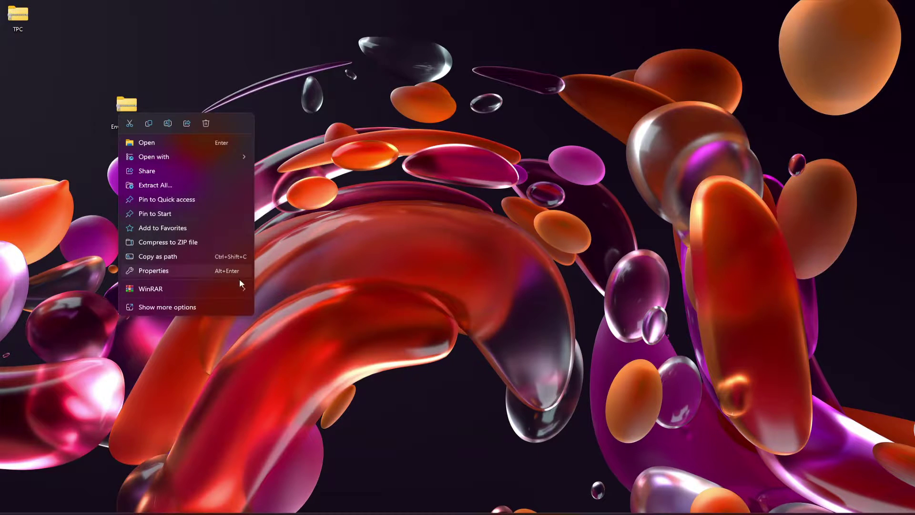
mouse_move(220, 287)
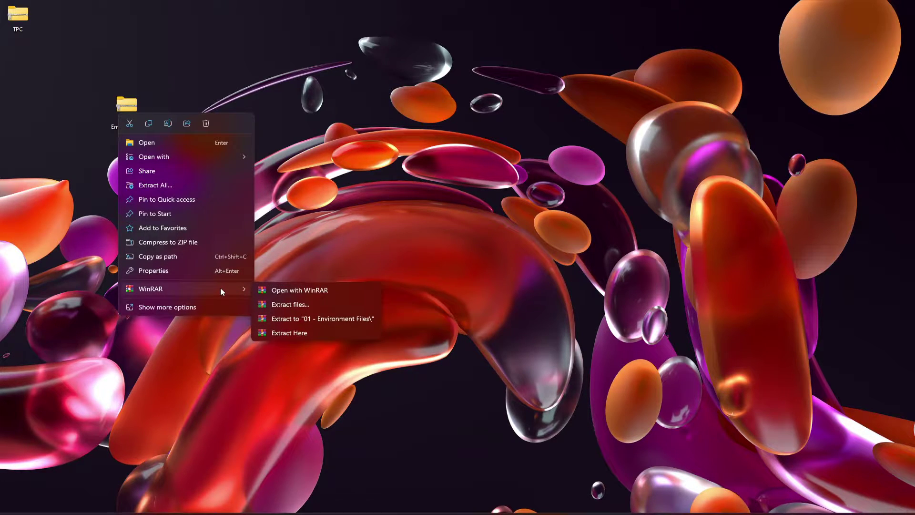
click(315, 332)
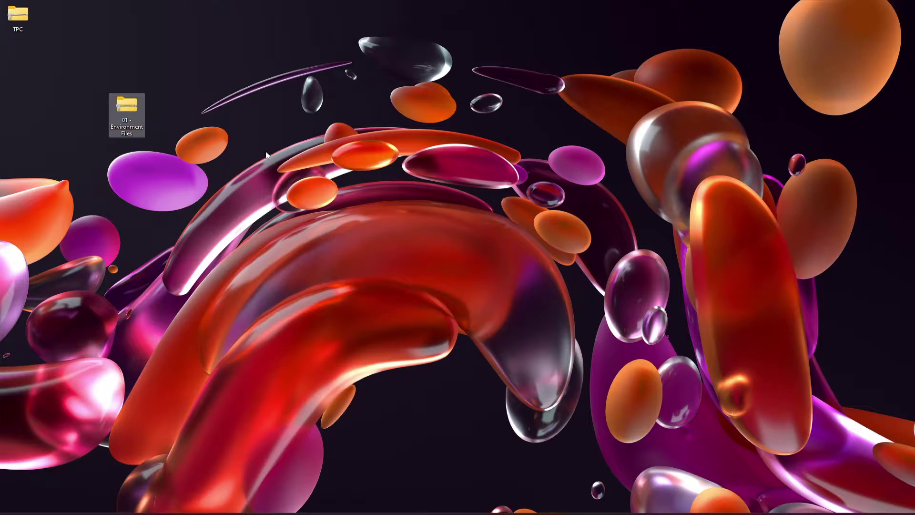
drag(112, 155, 345, 115)
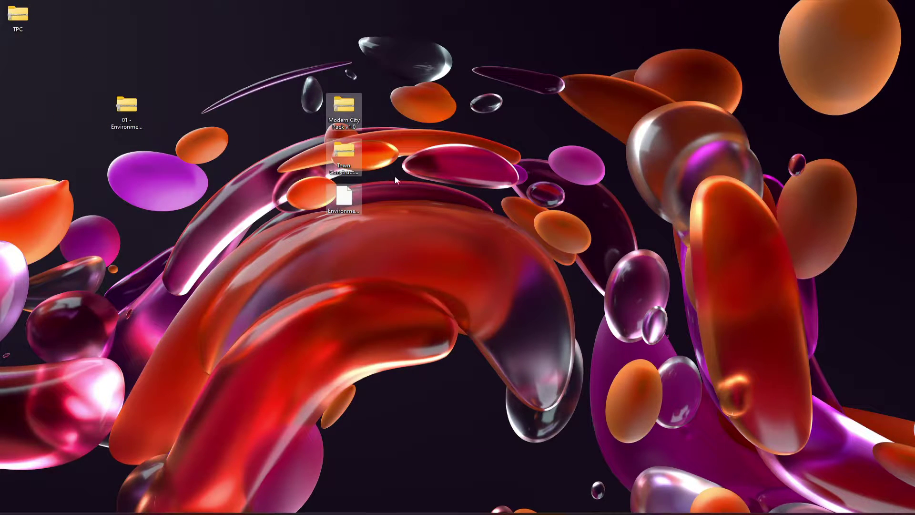
click(396, 176)
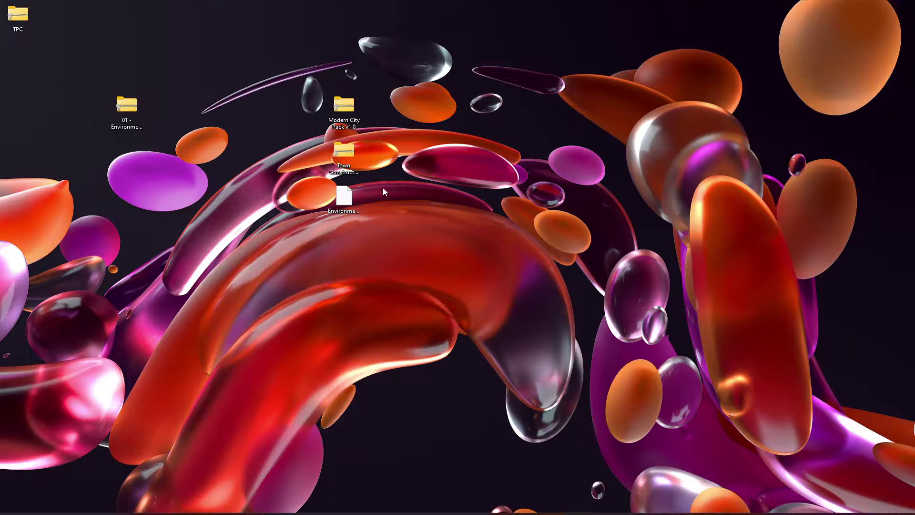
- Extract the Modern City Pack v1.0 archive onto the desktop and move the extracted Unity package away from the other files
right_click(343, 150)
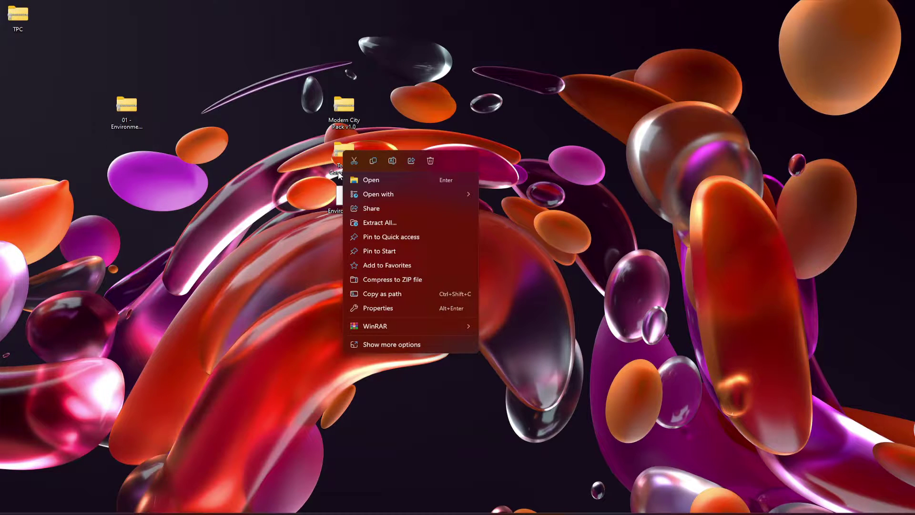
right_click(345, 112)
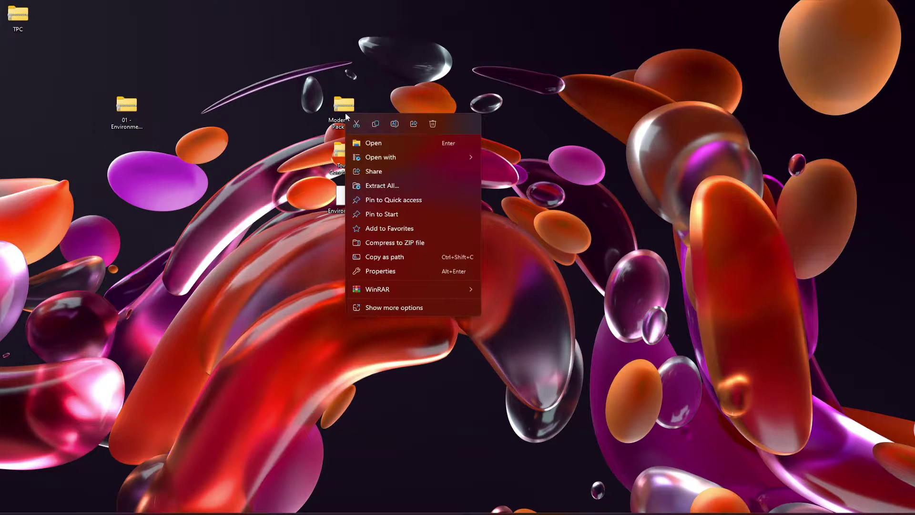
mouse_move(427, 290)
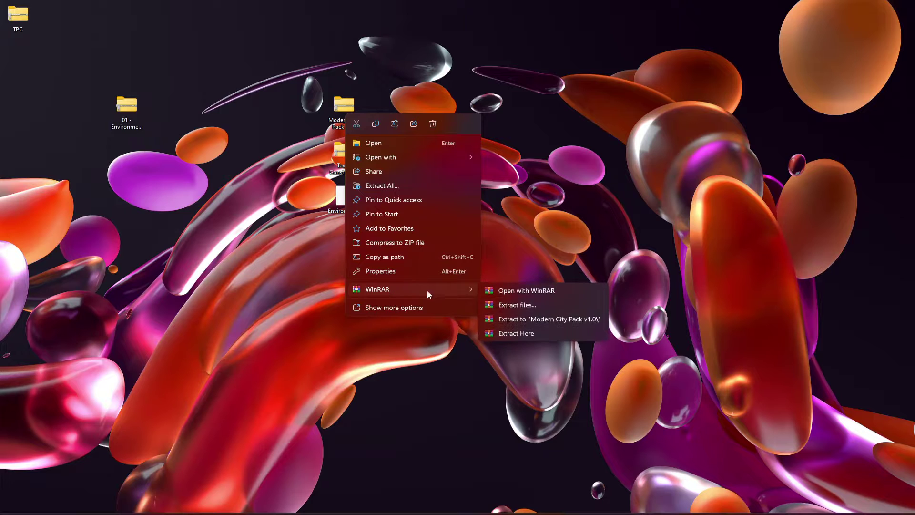
click(549, 333)
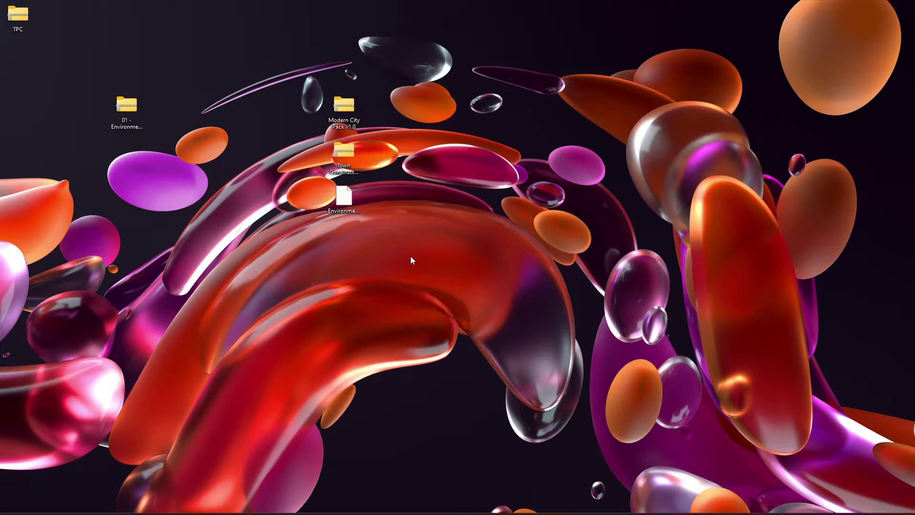
drag(17, 60, 199, 16)
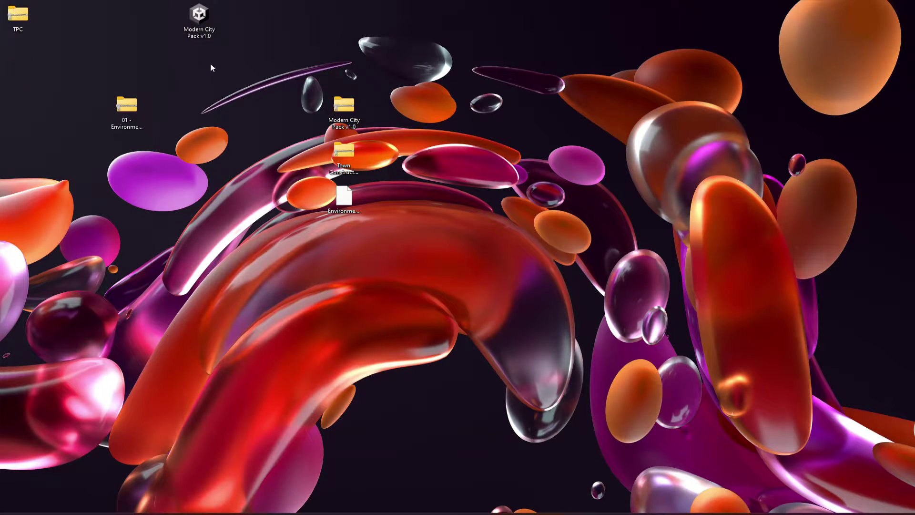
- Import the full Modern City Pack v1.0 package into Unity, allowing script updates for these files only, and clear the console
double_click(200, 14)
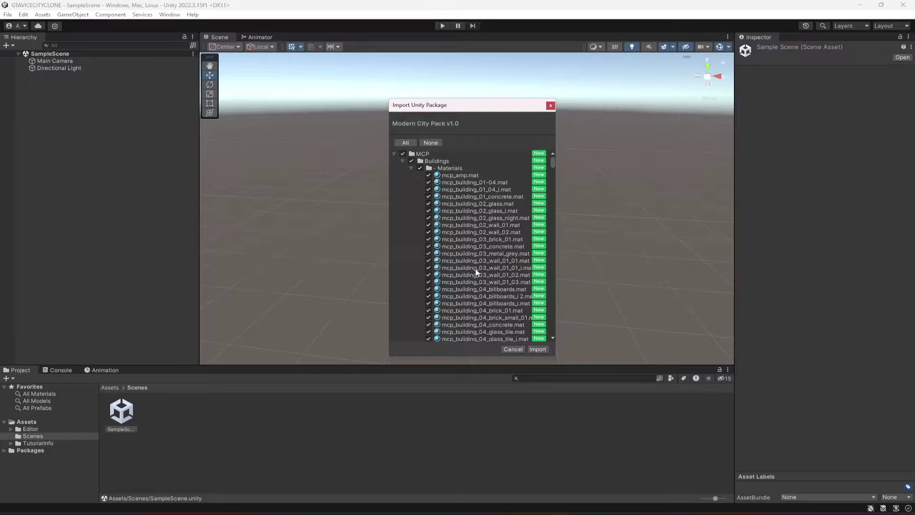
click(535, 351)
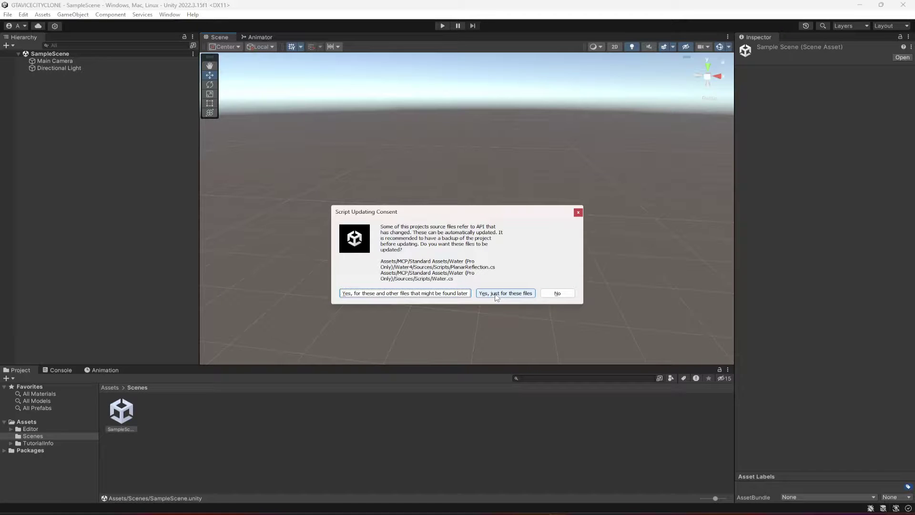
click(496, 296)
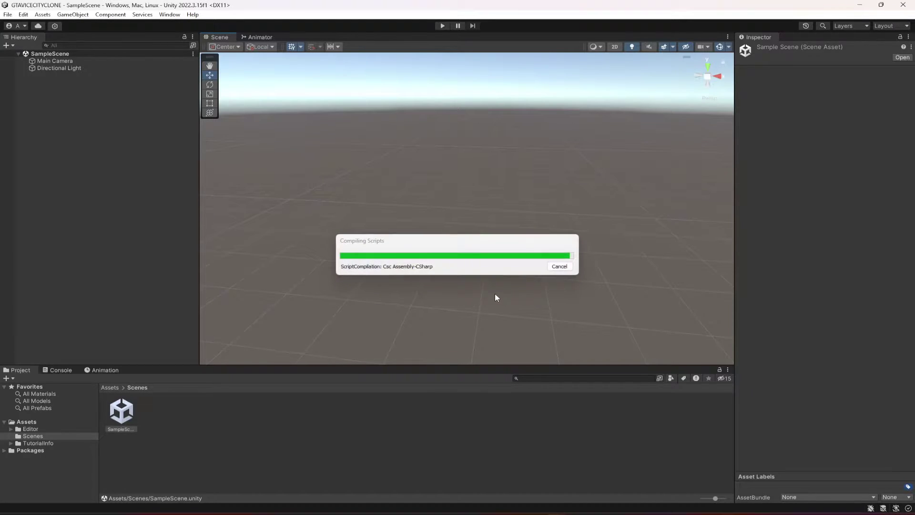
click(58, 371)
click(9, 379)
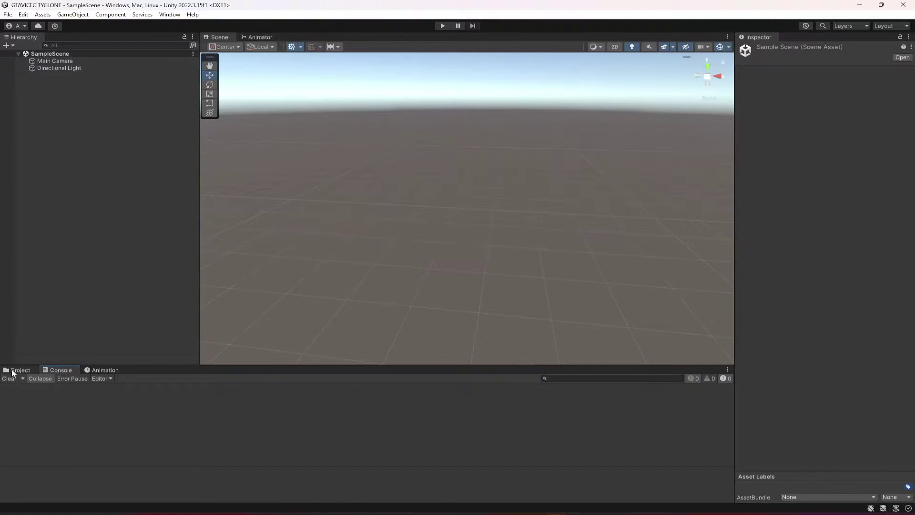
- Open the mcp_day scene from the MCP/Demo/Scenes folder in the project assets
click(17, 370)
click(33, 437)
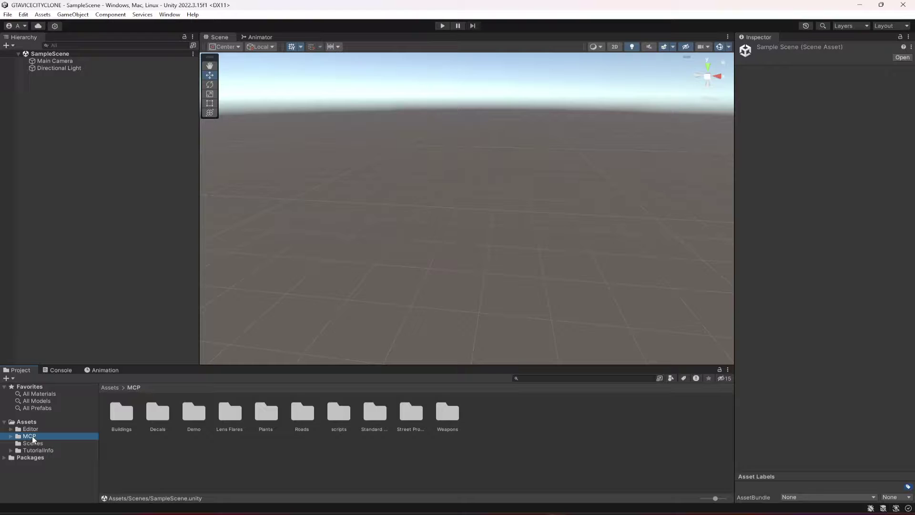
double_click(190, 416)
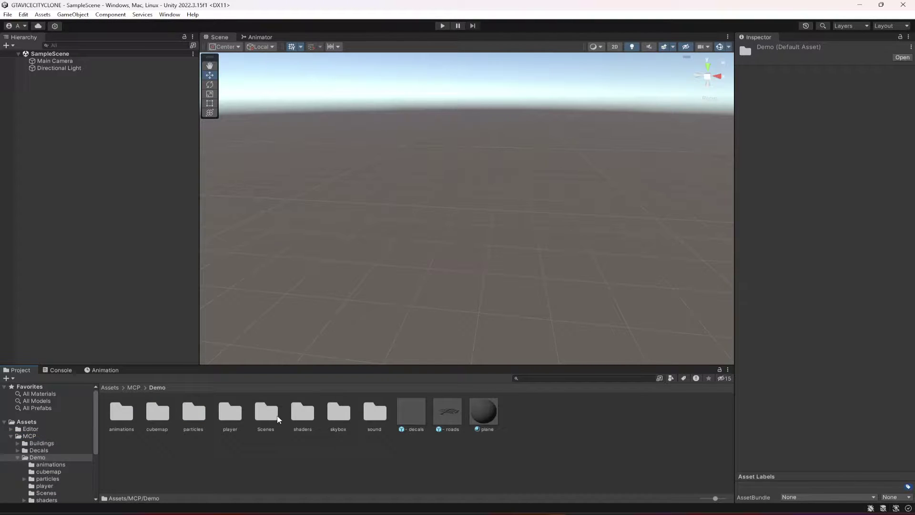
double_click(278, 415)
double_click(189, 418)
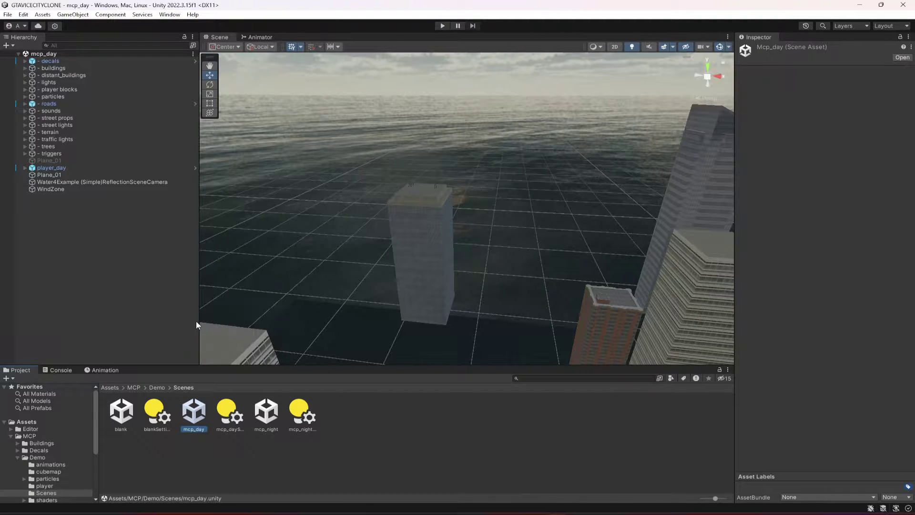
- Examine the mcp_day city's layout, including its streets, building blocks and surrounding towers, from several angles and distances
right_drag(447, 250, 887, 295)
right_drag(455, 216, 515, 257)
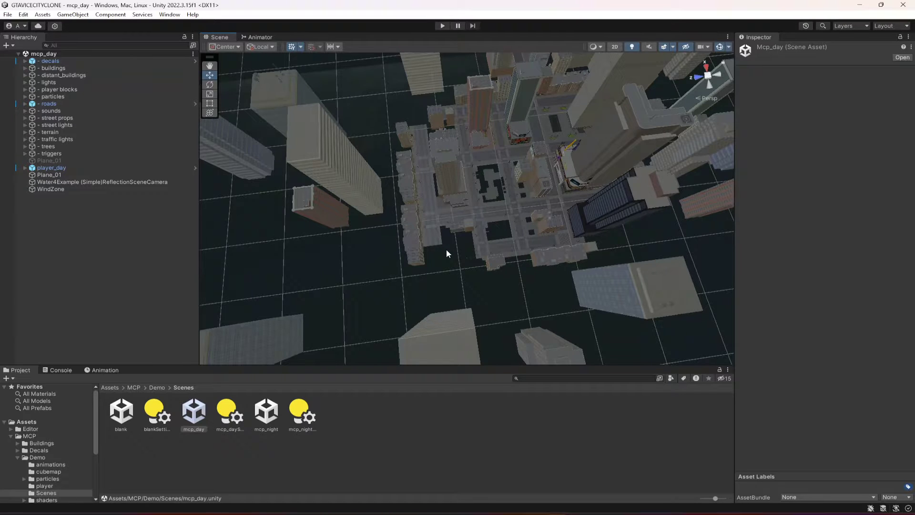
right_drag(446, 249, 467, 209)
right_drag(492, 265, 554, 261)
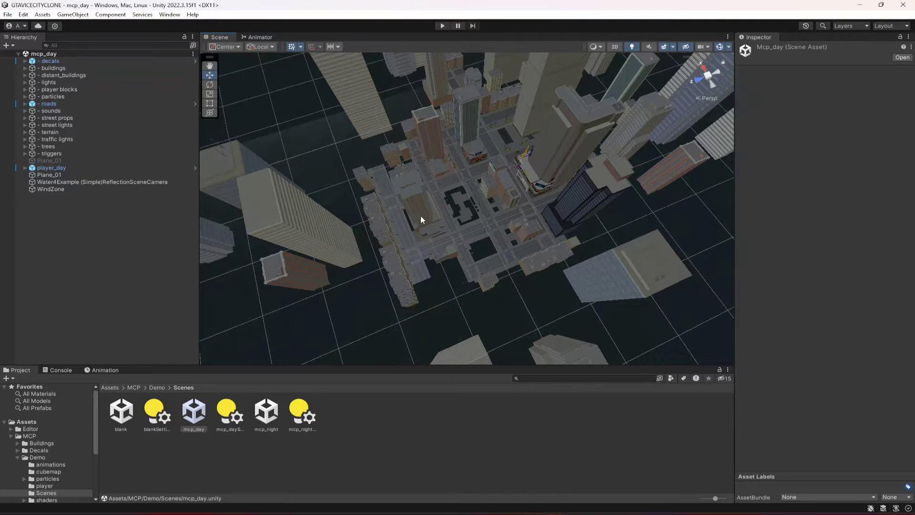
right_drag(421, 217, 371, 223)
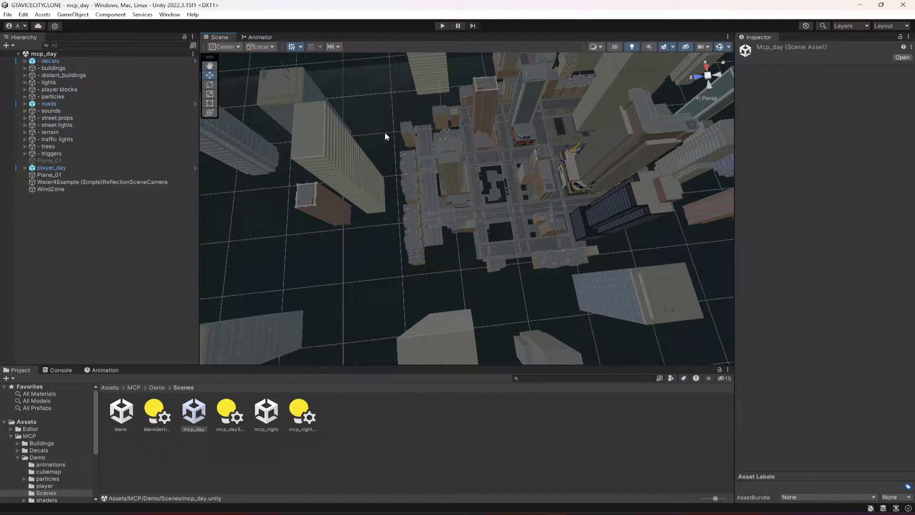
right_drag(457, 210, 486, 144)
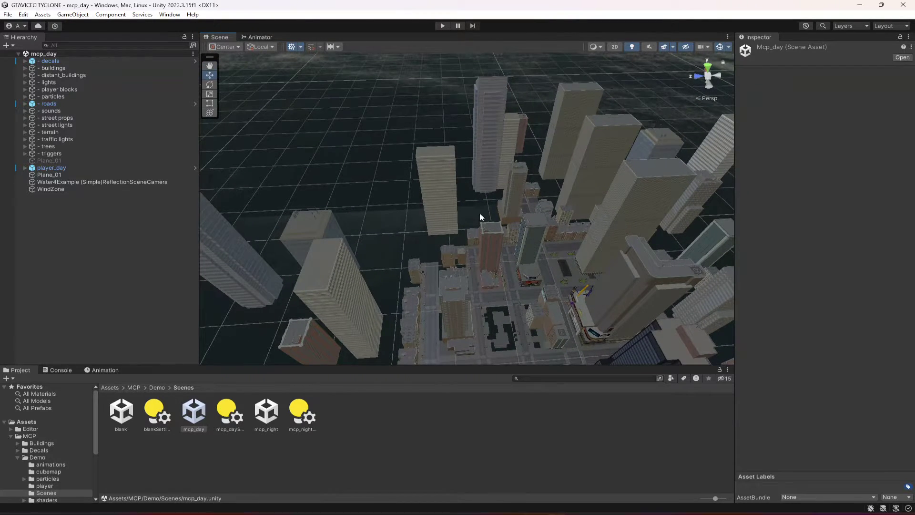
right_drag(480, 214, 631, 273)
right_drag(529, 210, 459, 228)
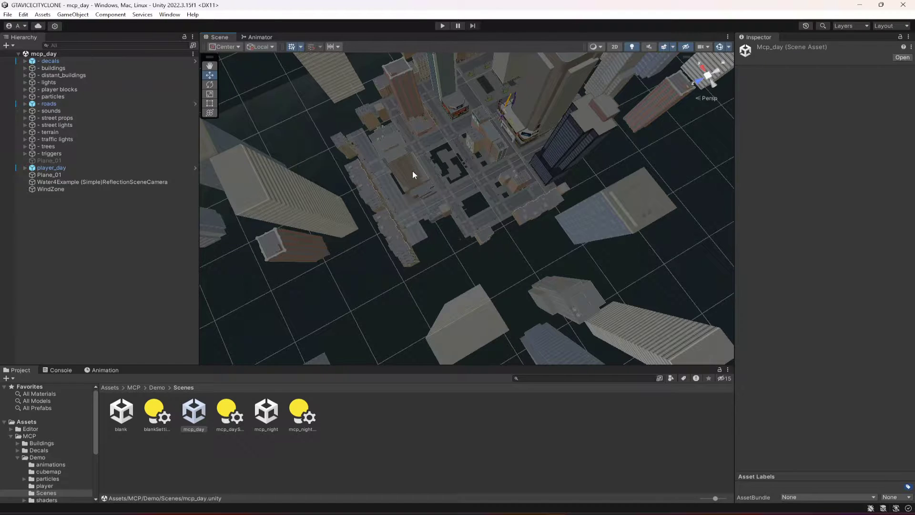
scroll(460, 182, up, 10)
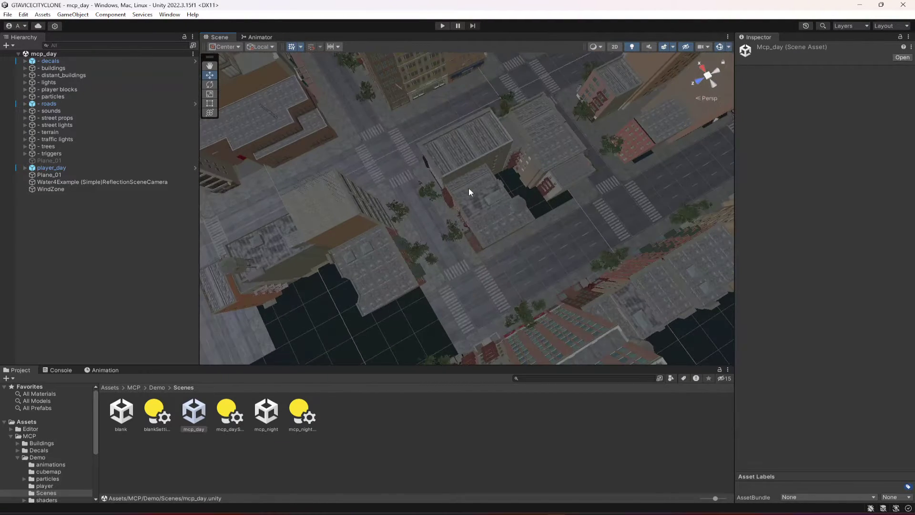
scroll(468, 188, up, 4)
right_drag(480, 221, 377, 240)
scroll(589, 167, up, 6)
scroll(379, 239, down, 5)
scroll(378, 239, down, 6)
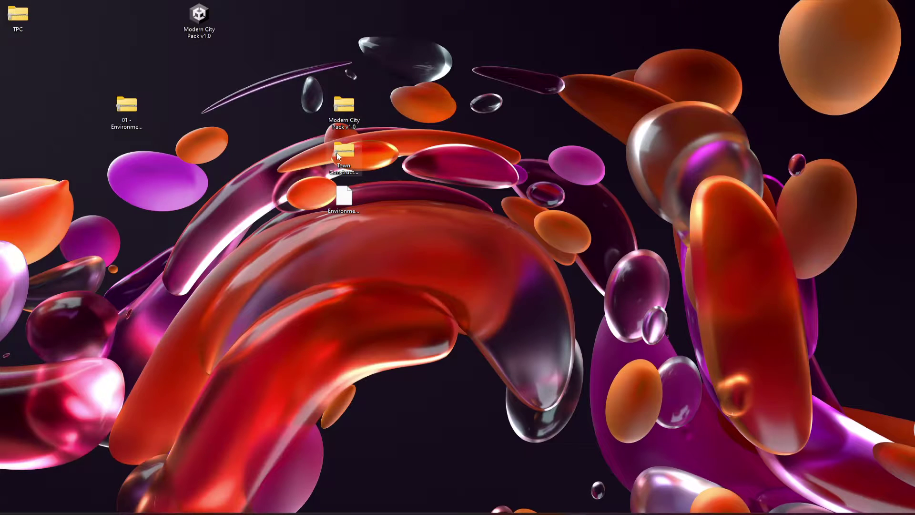
- Extract the Town Constructor Pack archive directly onto the desktop
right_click(337, 153)
mouse_move(450, 332)
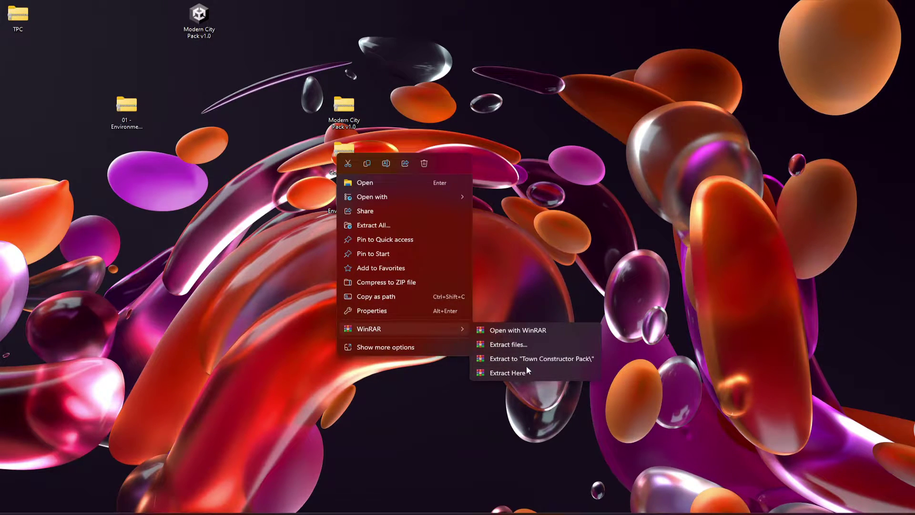
click(507, 373)
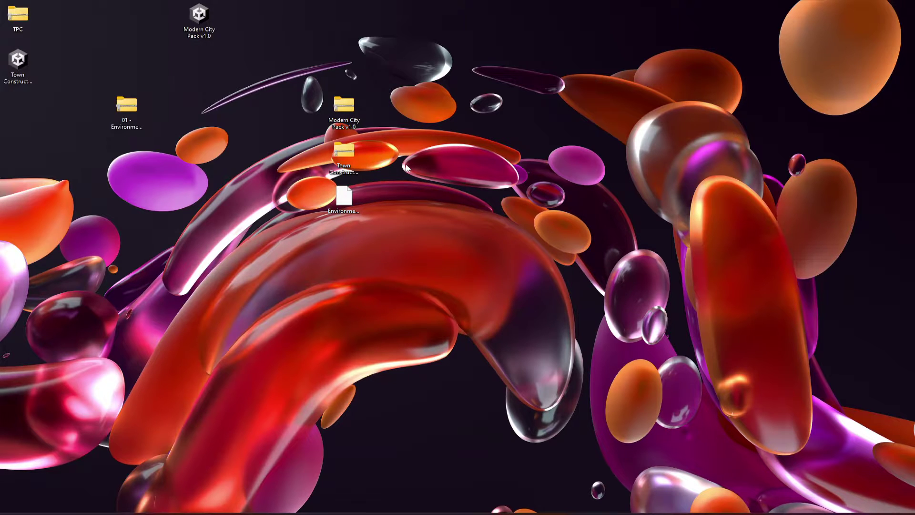
- Import the complete Town Constructor Pack package into the Unity project
double_click(19, 67)
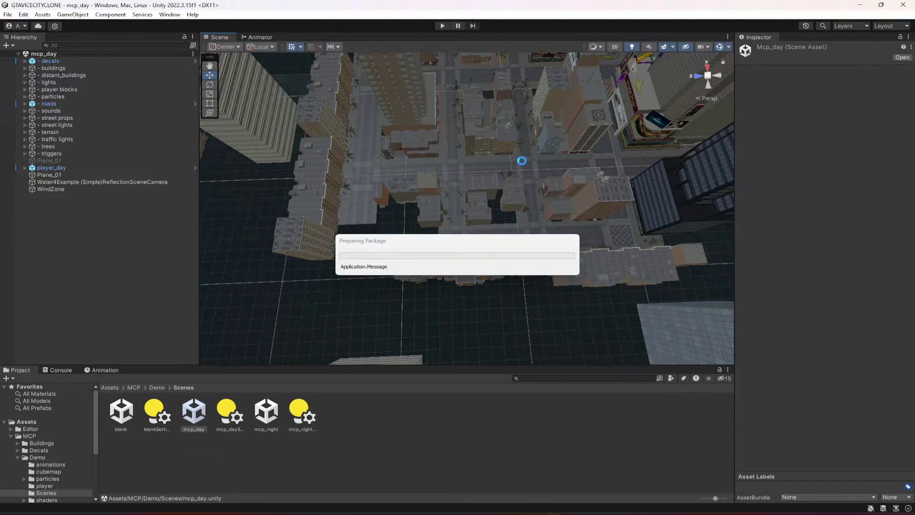
drag(553, 181, 568, 332)
click(533, 350)
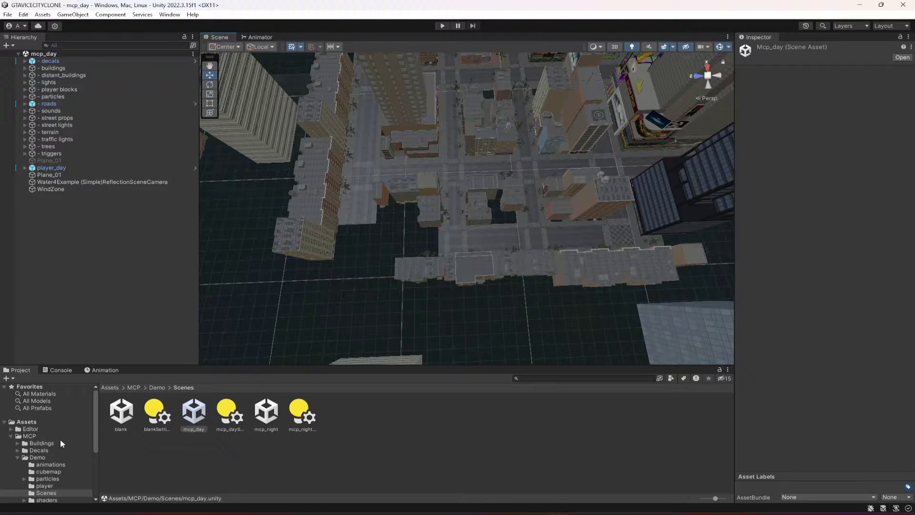
- Browse the Town Constructor Pack's ModularParts/OnroadDecoration folder and preview the wall corner and wall models
click(12, 437)
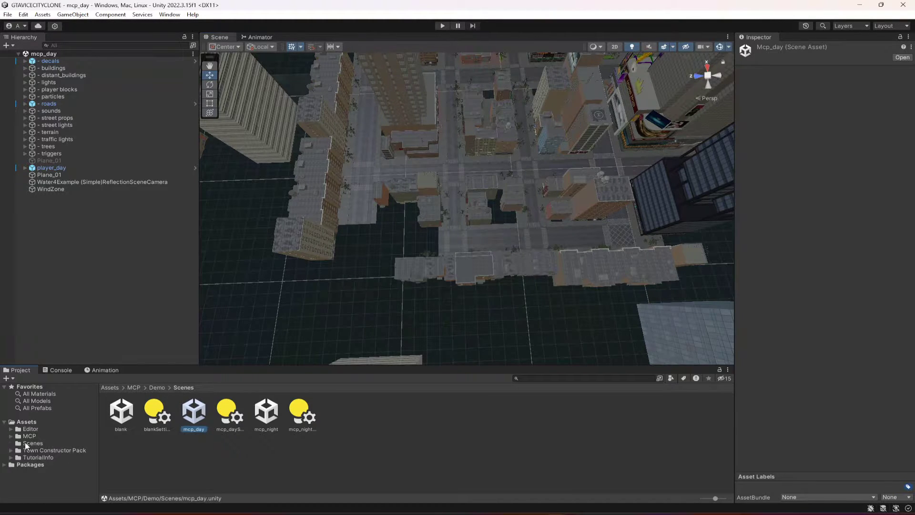
click(52, 450)
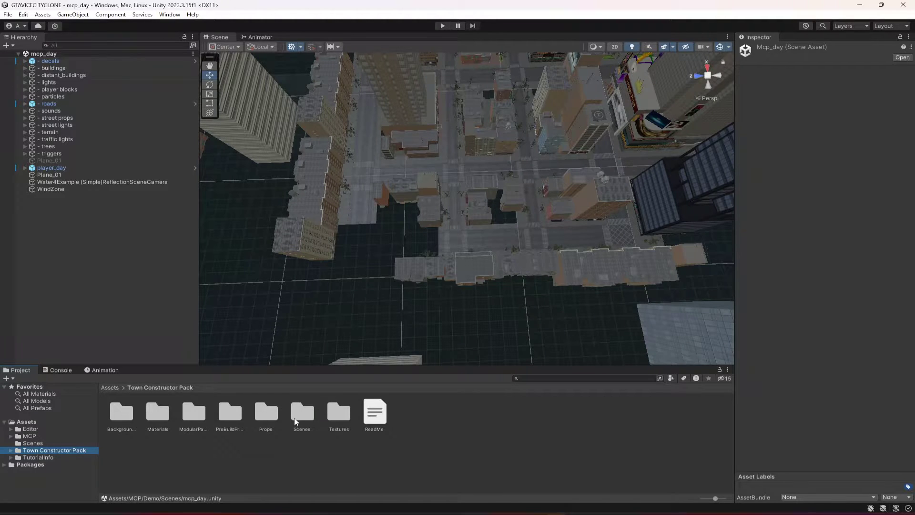
double_click(195, 415)
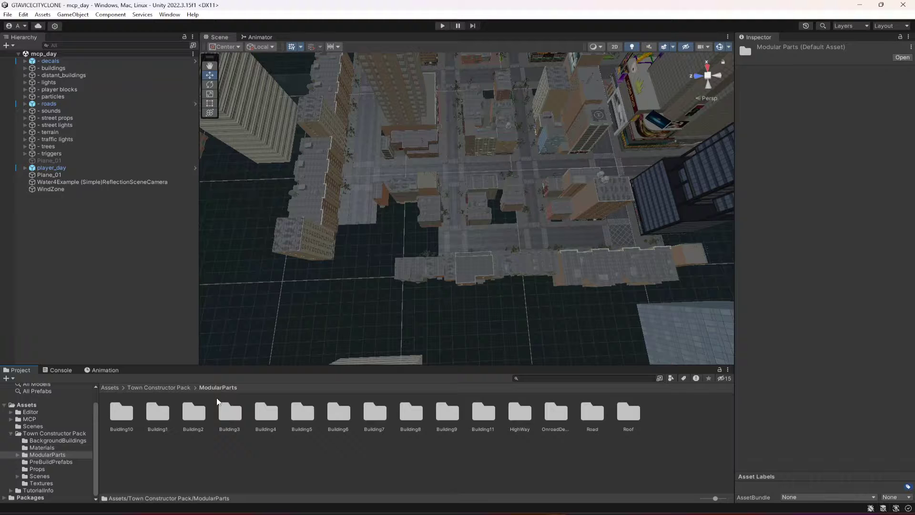
double_click(556, 413)
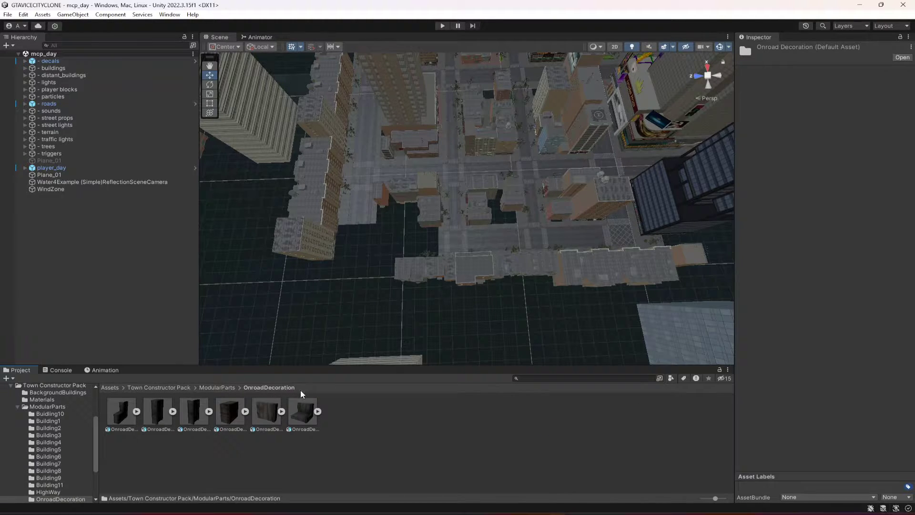
click(291, 425)
click(268, 423)
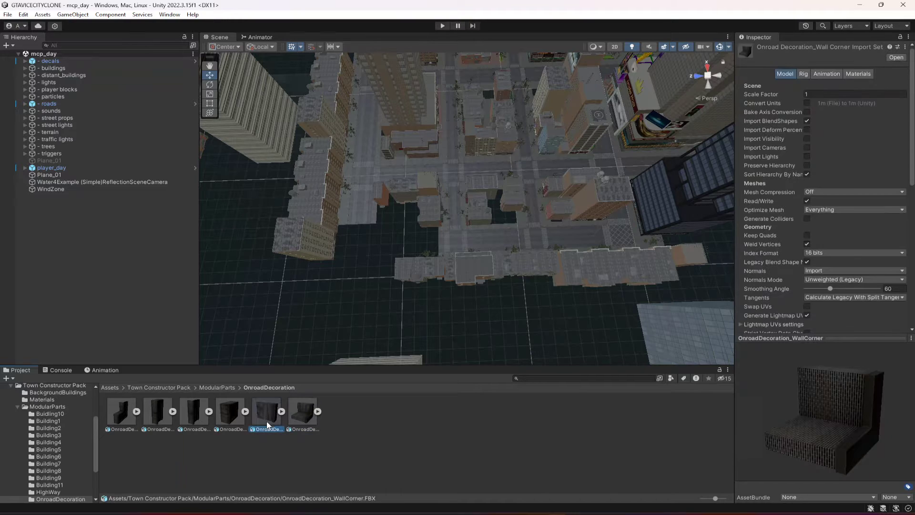
drag(794, 427, 30, 480)
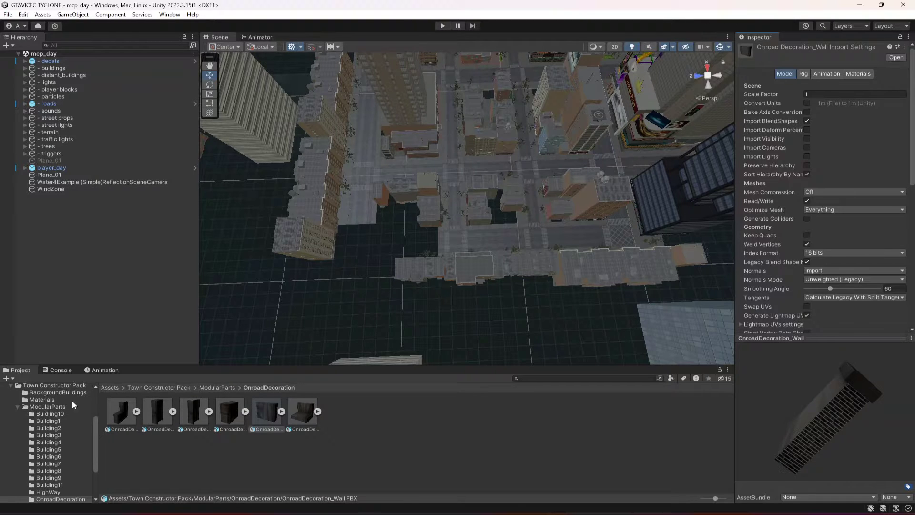
click(19, 407)
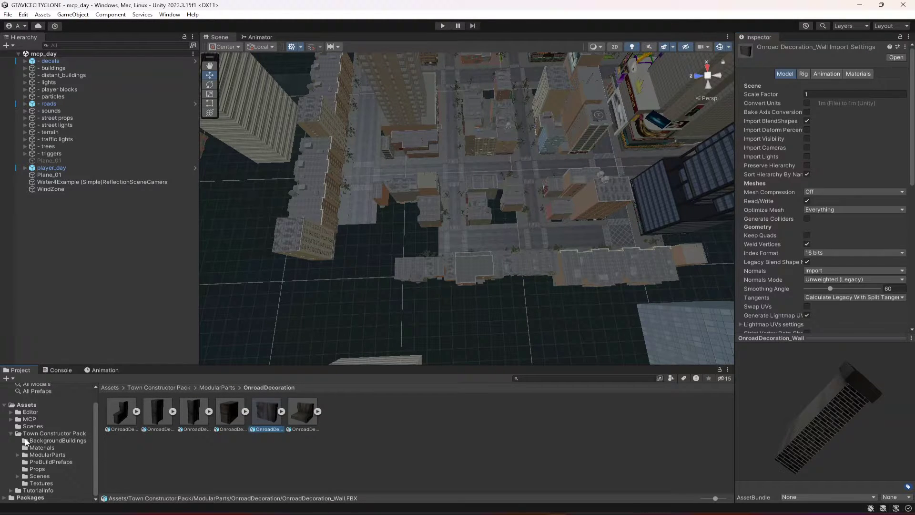
- Delete every object from the mcp_day scene, from decals through WindZone, leaving the hierarchy empty
click(11, 433)
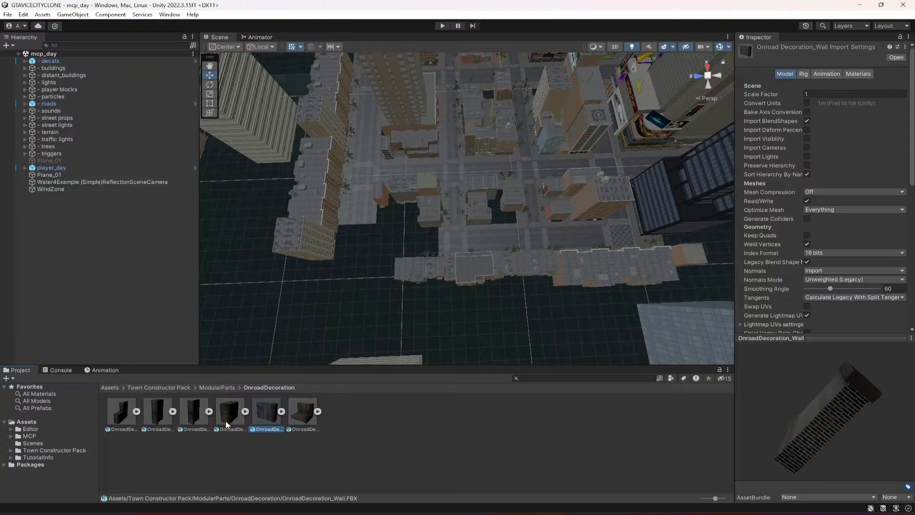
right_drag(354, 211, 377, 252)
scroll(507, 253, down, 3)
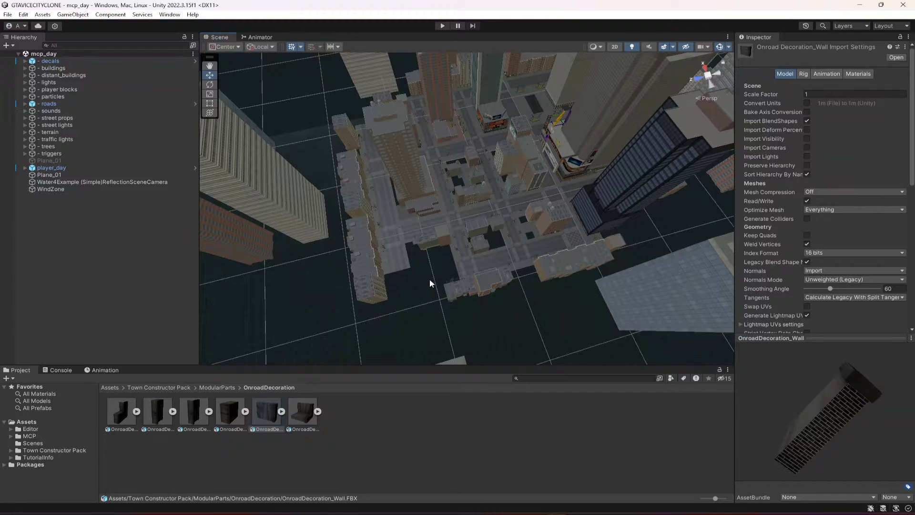
right_drag(470, 284, 472, 270)
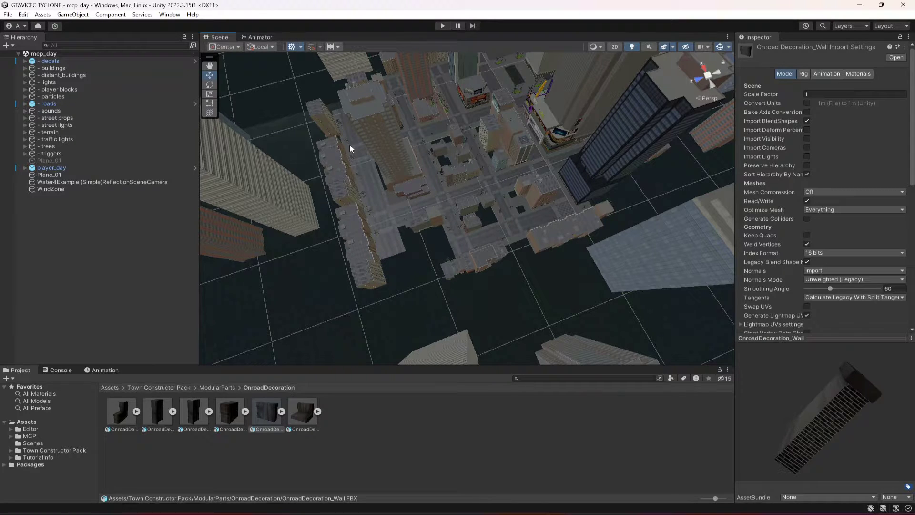
click(64, 190)
shift+click(62, 62)
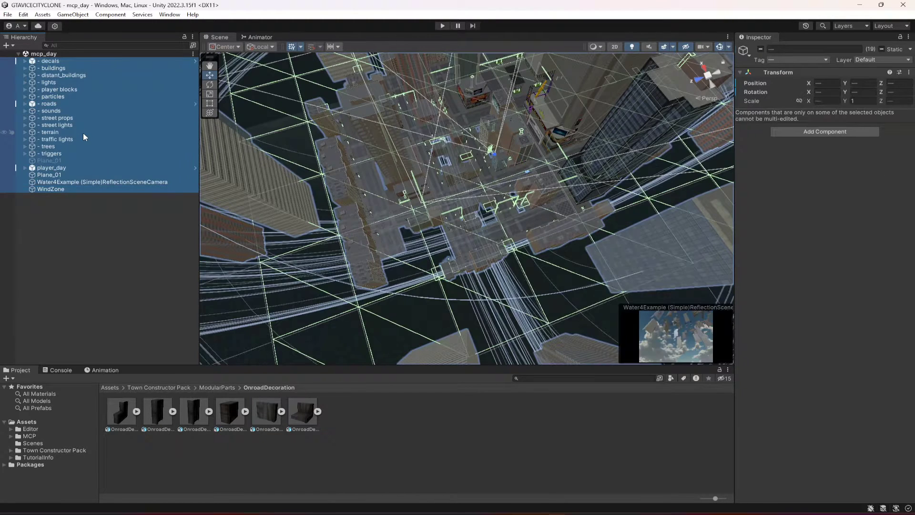
key(Delete)
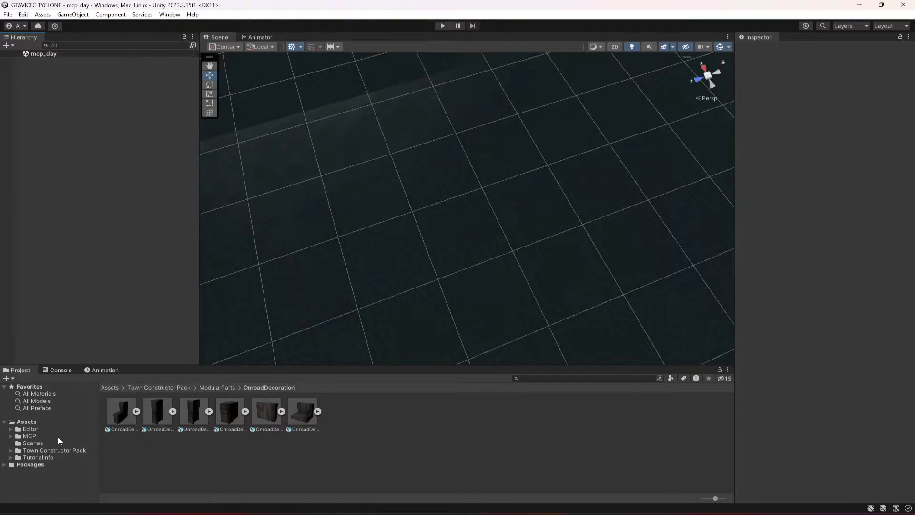
- Create a new folder named GameAssets directly inside the project's Assets folder
click(28, 437)
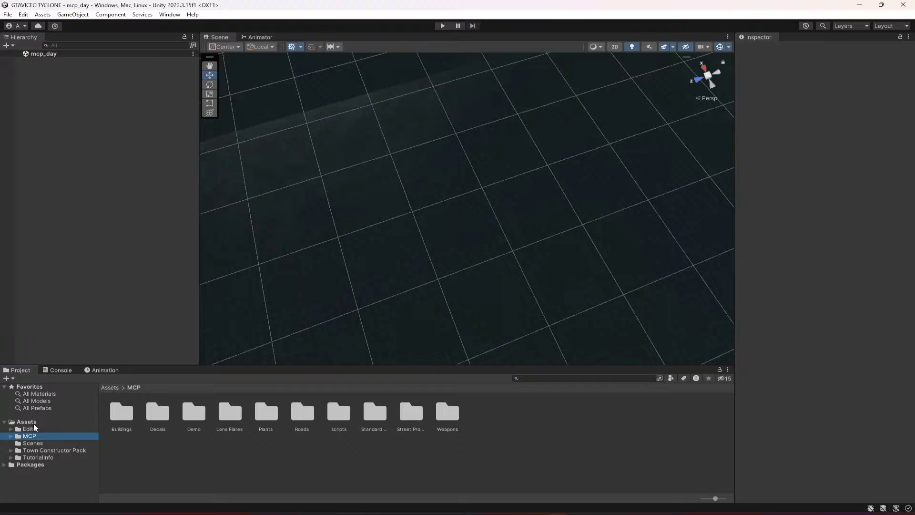
click(81, 422)
right_click(280, 445)
mouse_move(347, 203)
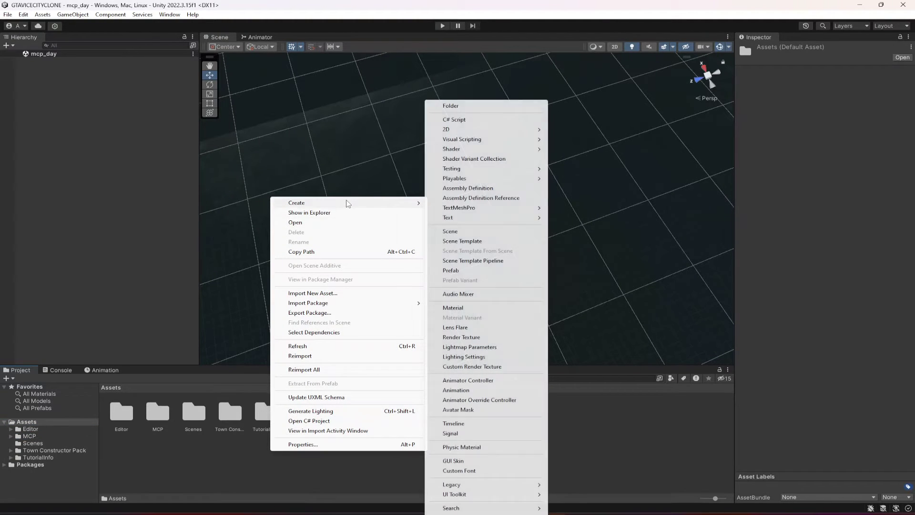
click(474, 106)
text(g)
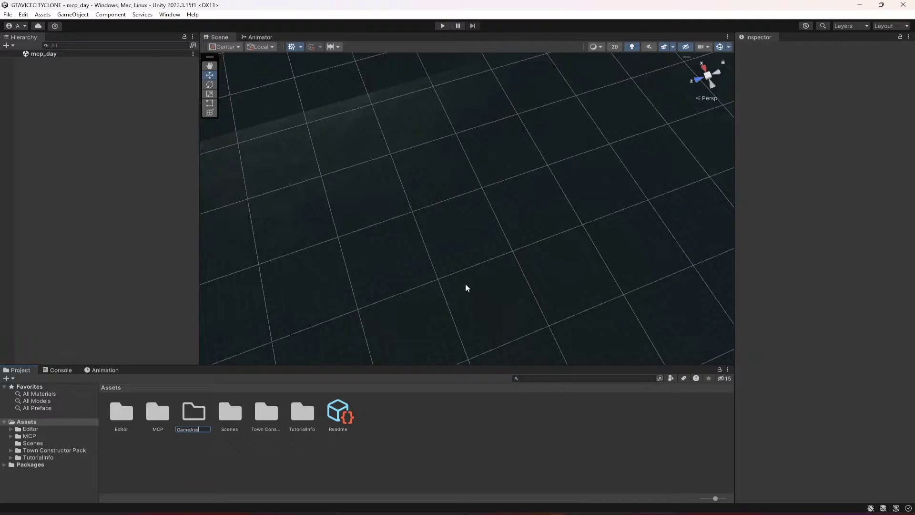
key(Return)
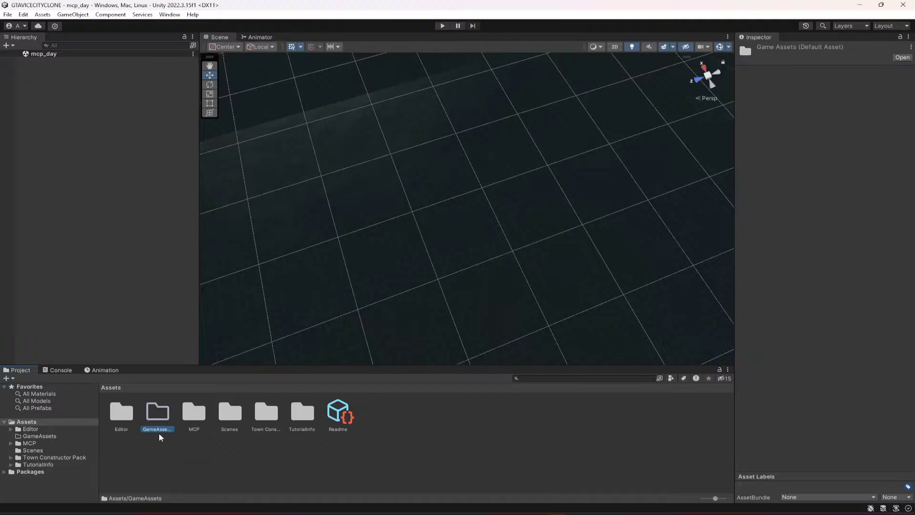
- Move the MCP and Town Constructor Pack folders into GameAssets and open that folder
drag(193, 412, 155, 419)
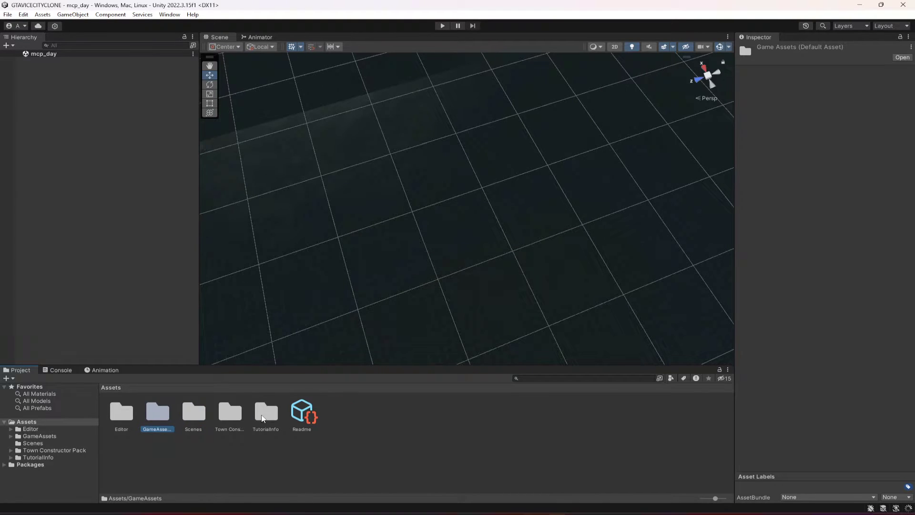
click(230, 414)
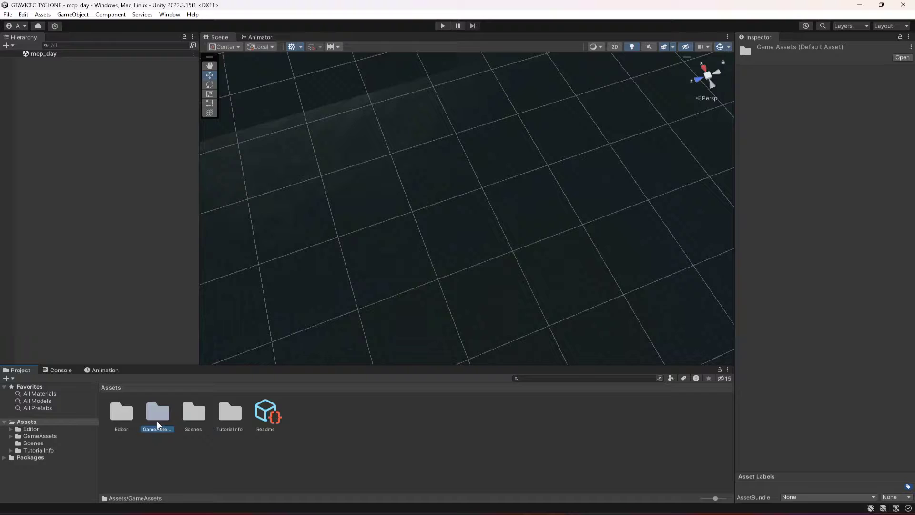
click(34, 436)
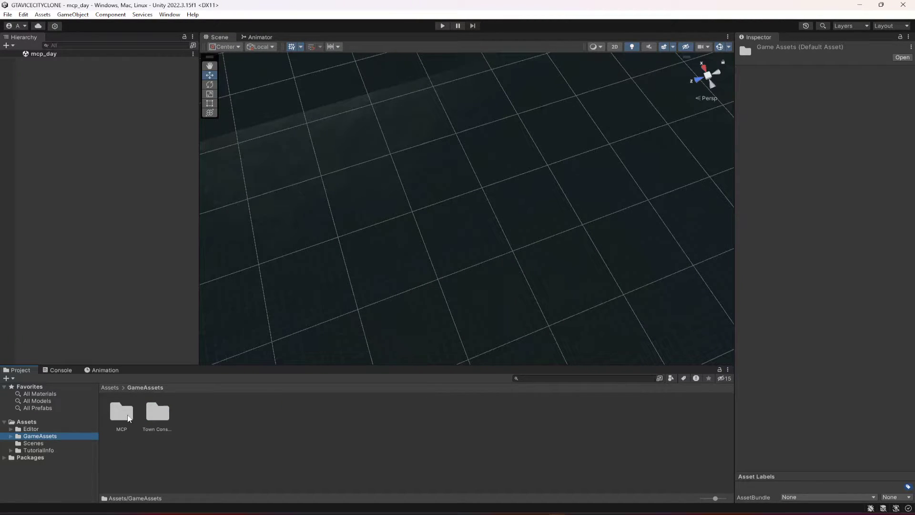
click(219, 447)
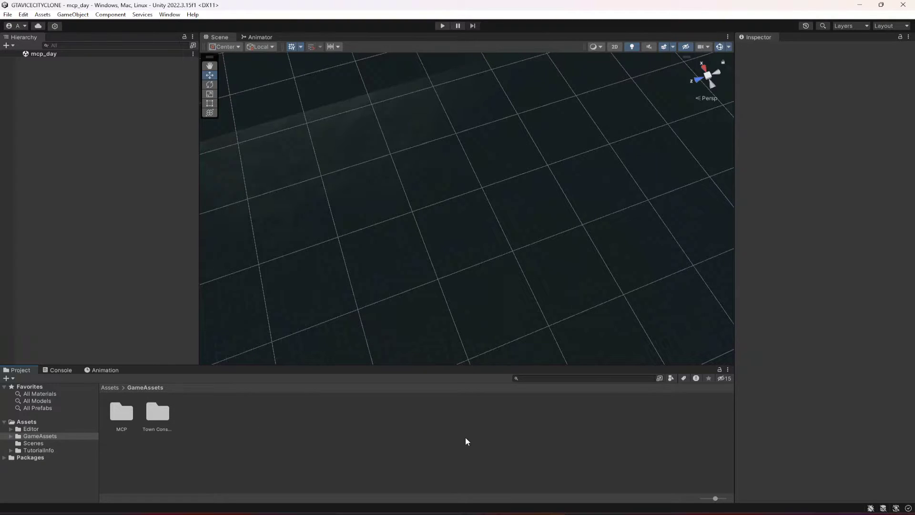
- Import the Environment prefab from the desktop into GameAssets and add it to the mcp_day scene
click(859, 8)
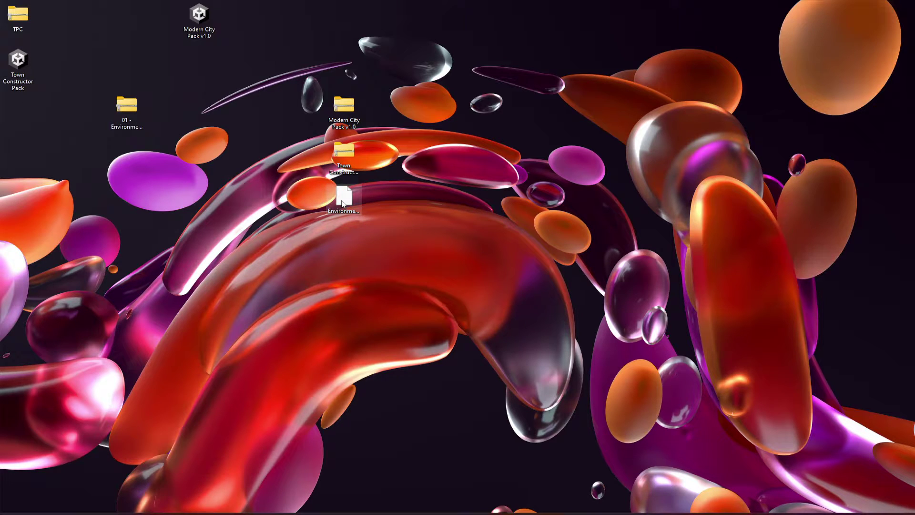
drag(351, 211, 263, 453)
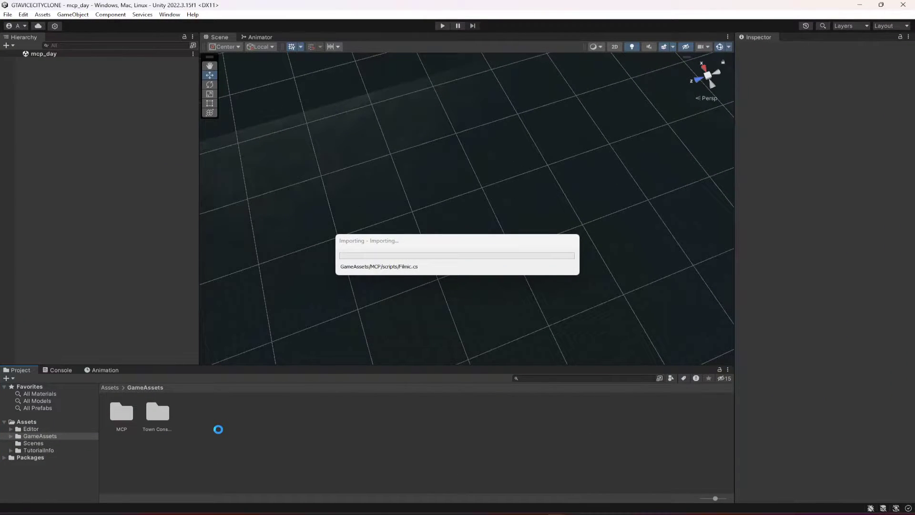
scroll(499, 282, down, 5)
mouse_move(497, 302)
right_down()
mouse_move(491, 290)
mouse_move(488, 296)
right_up()
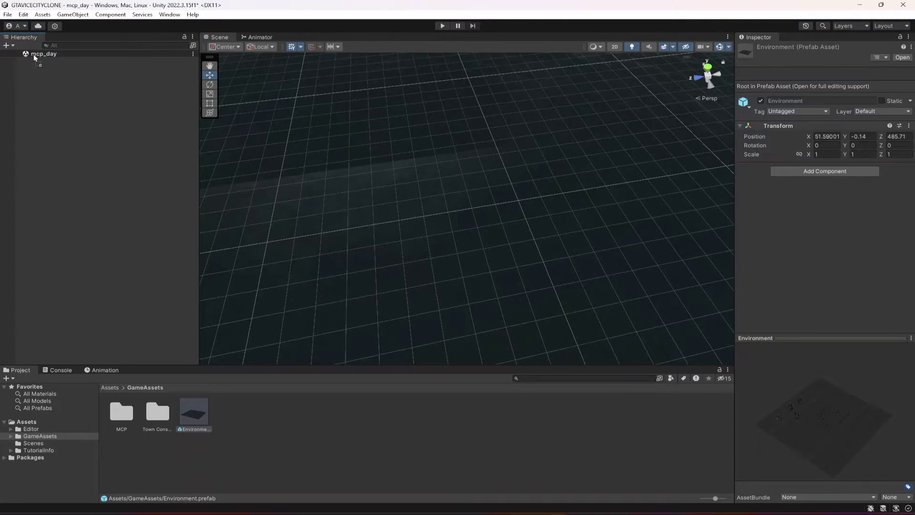
drag(112, 159, 112, 159)
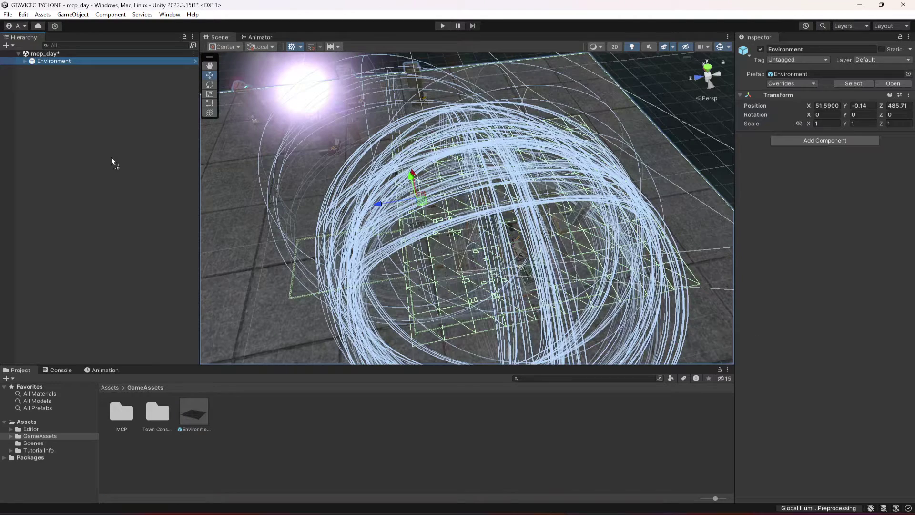
- Hide the scene gizmos and reset the Environment object's transform so its position is 0, 0, 0
click(720, 48)
right_drag(550, 183, 551, 193)
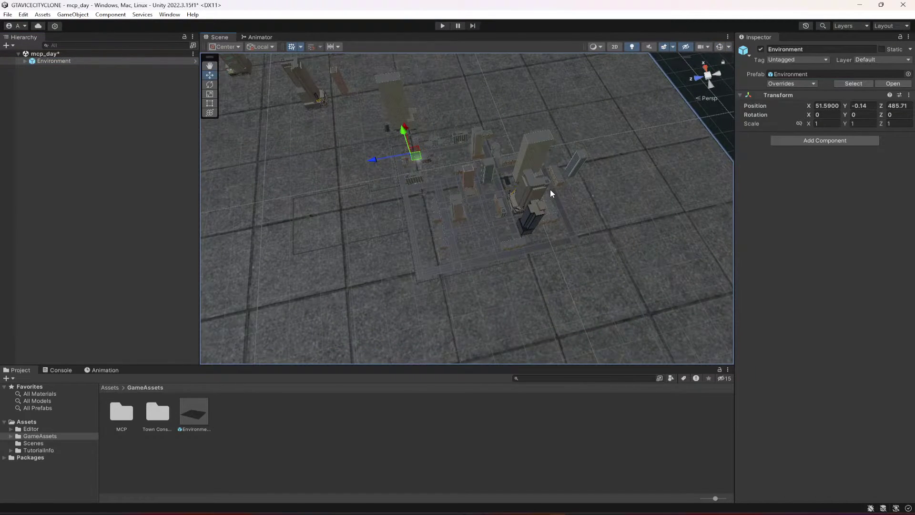
scroll(551, 193, up, 3)
scroll(550, 190, up, 3)
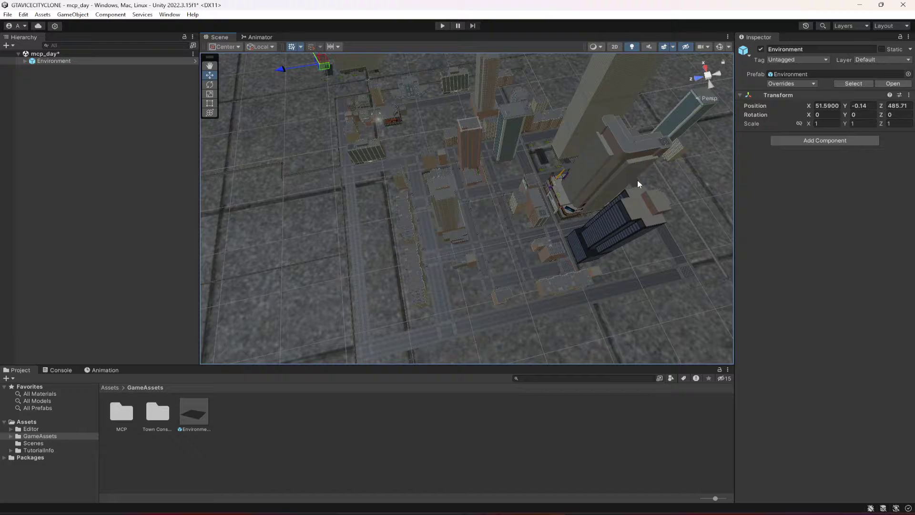
click(909, 95)
click(832, 102)
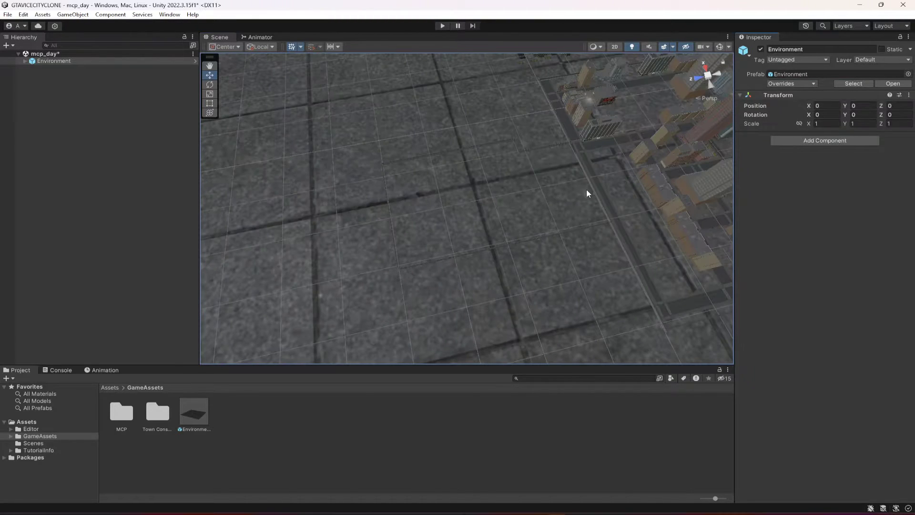
- Examine the Environment's city blocks, intersections and towers up close and from a distance
right_drag(559, 248, 507, 198)
right_drag(506, 254, 618, 238)
scroll(617, 239, up, 4)
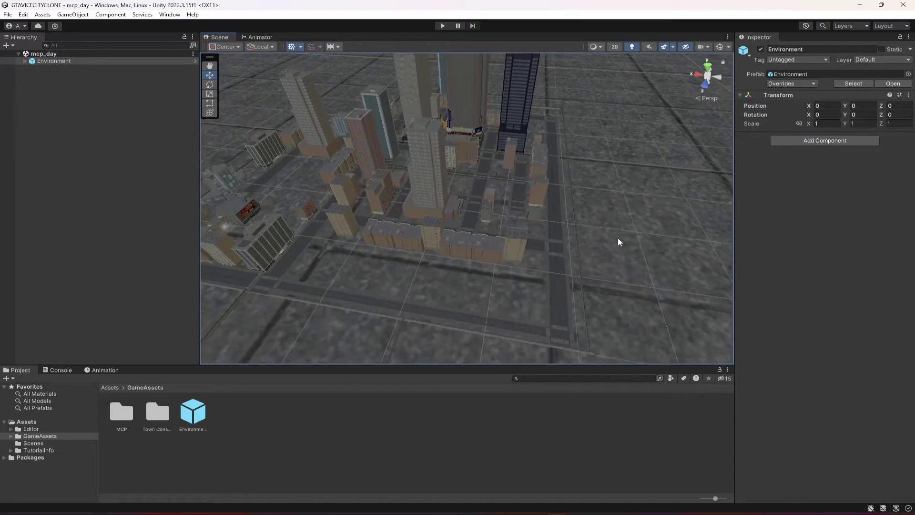
scroll(618, 239, up, 8)
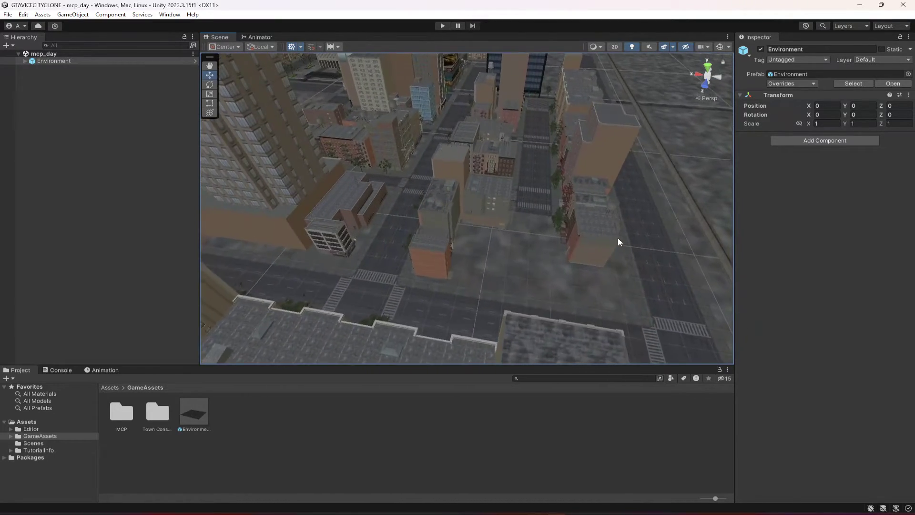
scroll(618, 241, up, 3)
right_drag(618, 241, 297, 239)
right_drag(462, 253, 522, 266)
scroll(587, 249, up, 5)
scroll(522, 266, down, 10)
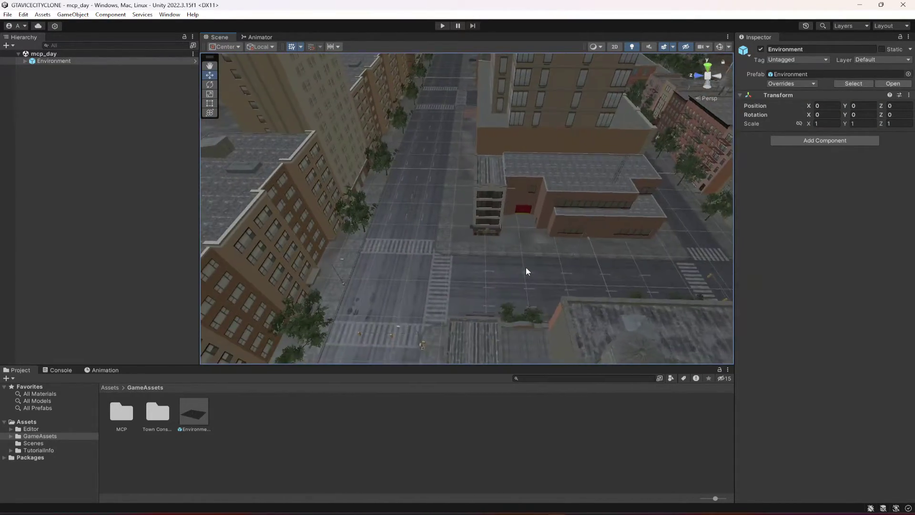
scroll(527, 271, down, 15)
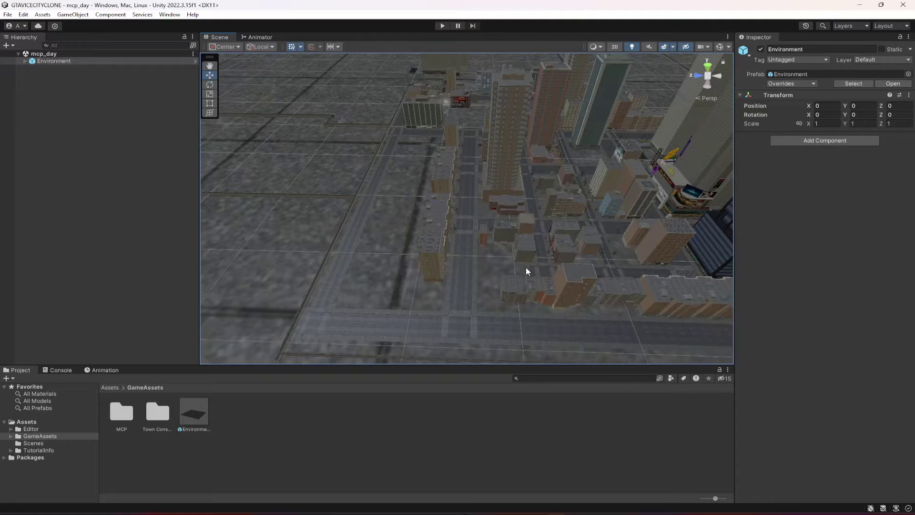
scroll(526, 271, down, 3)
- Examine the Environment's open ground beyond the city and the street lined with shopfronts
right_drag(522, 267, 526, 184)
scroll(526, 184, up, 3)
right_drag(546, 253, 482, 223)
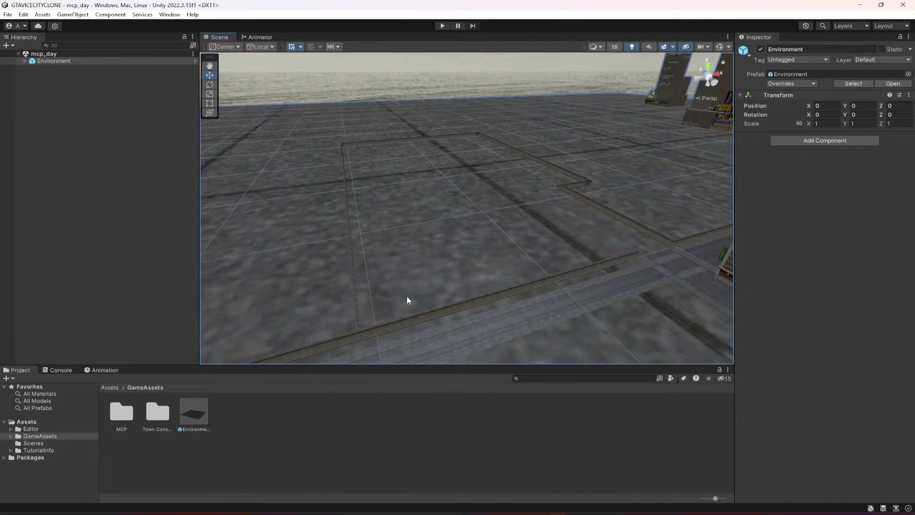
right_drag(441, 210, 365, 240)
key(w)
scroll(370, 242, down, 15)
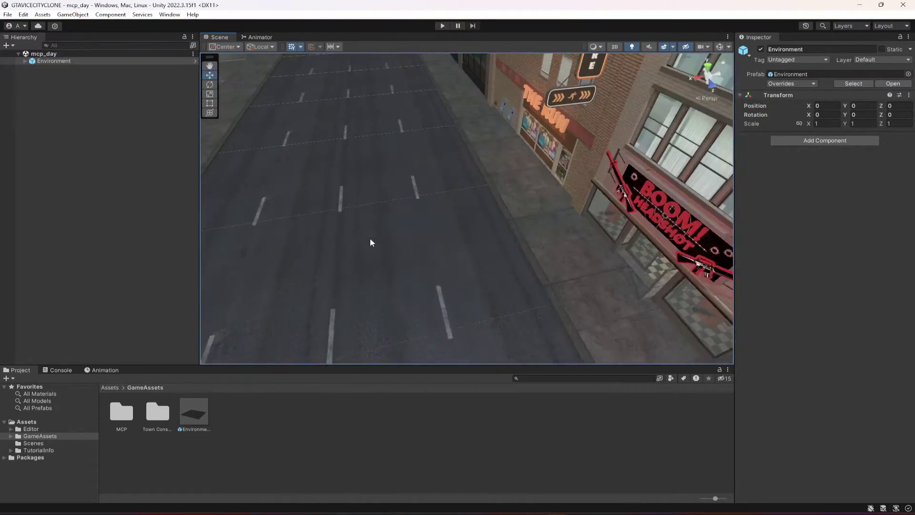
scroll(374, 246, down, 10)
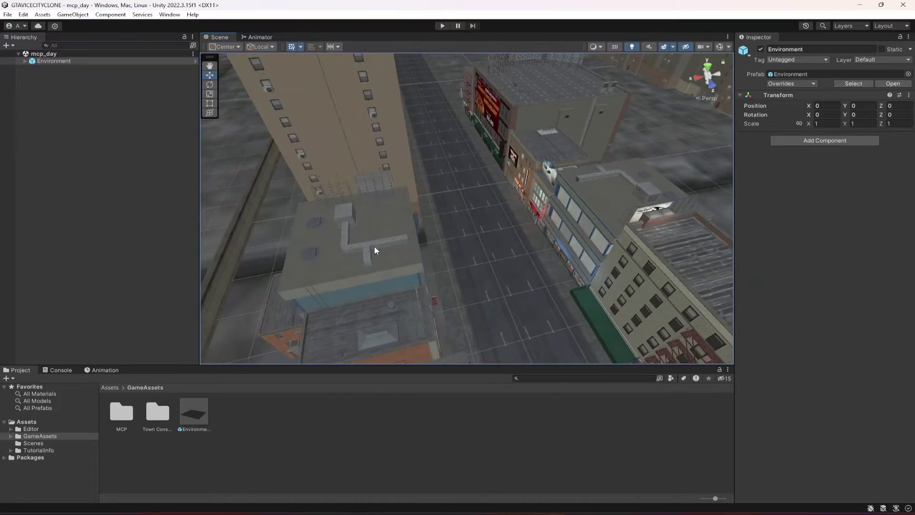
- Select the large ground tile beside the road and open its mcp_ground_tile_01 material for editing
right_drag(473, 222, 567, 267)
scroll(388, 249, down, 8)
scroll(567, 267, up, 5)
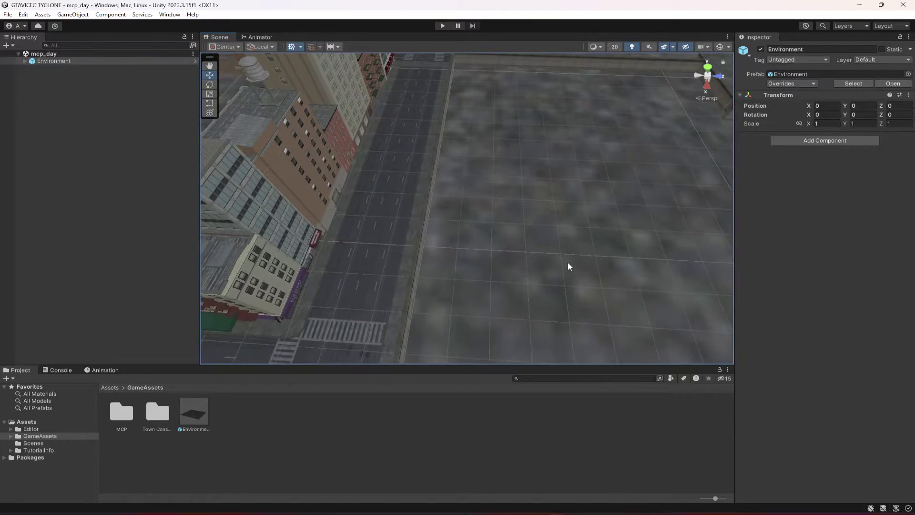
click(525, 243)
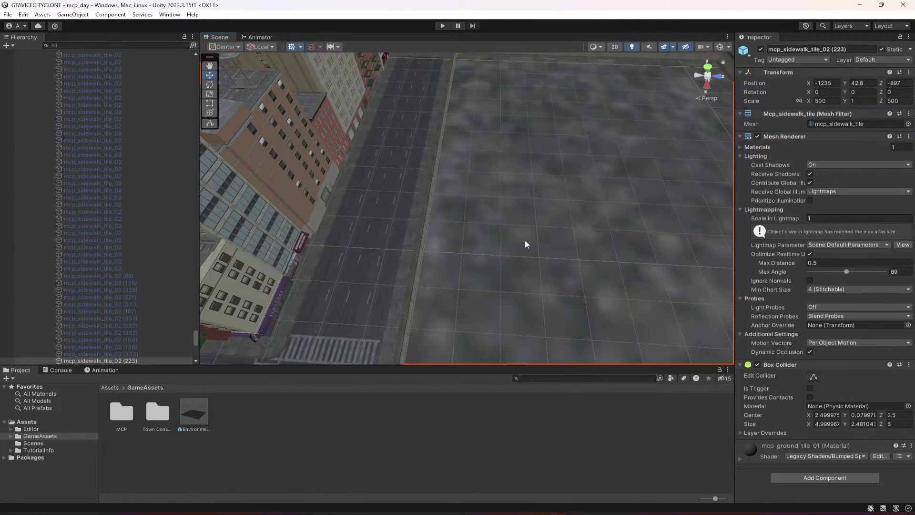
right_click(756, 446)
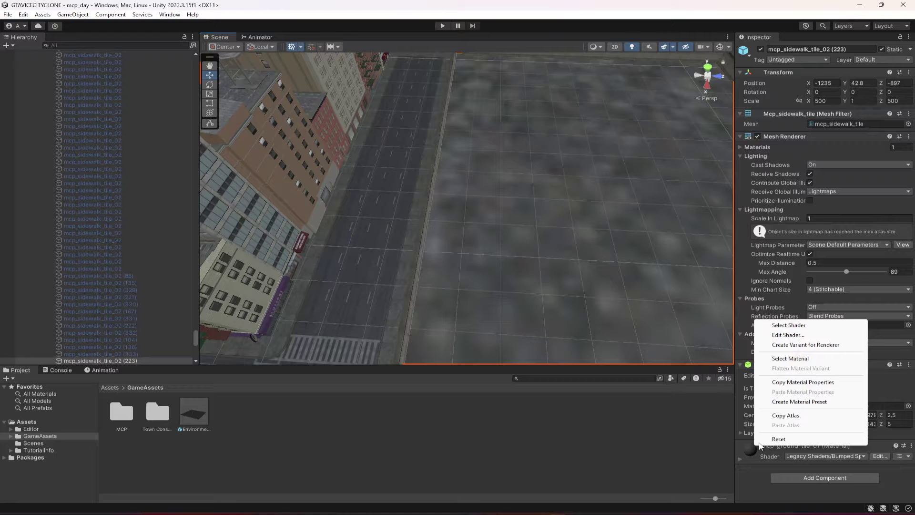
click(792, 358)
click(203, 419)
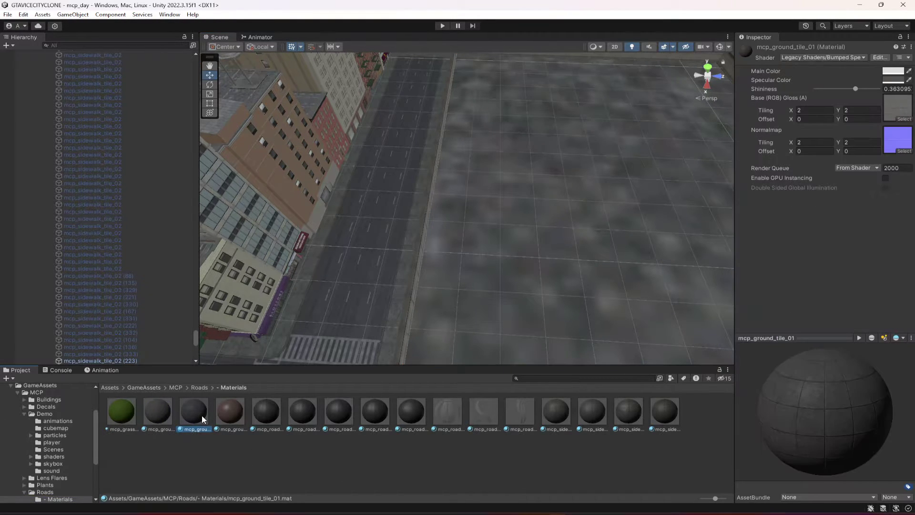
- Set the base texture tiling of the mcp_ground_tile_01 material to 150 by 150 and check the ground beside the road
drag(814, 144, 837, 147)
key(ctrl+z)
drag(793, 109, 898, 116)
click(821, 109)
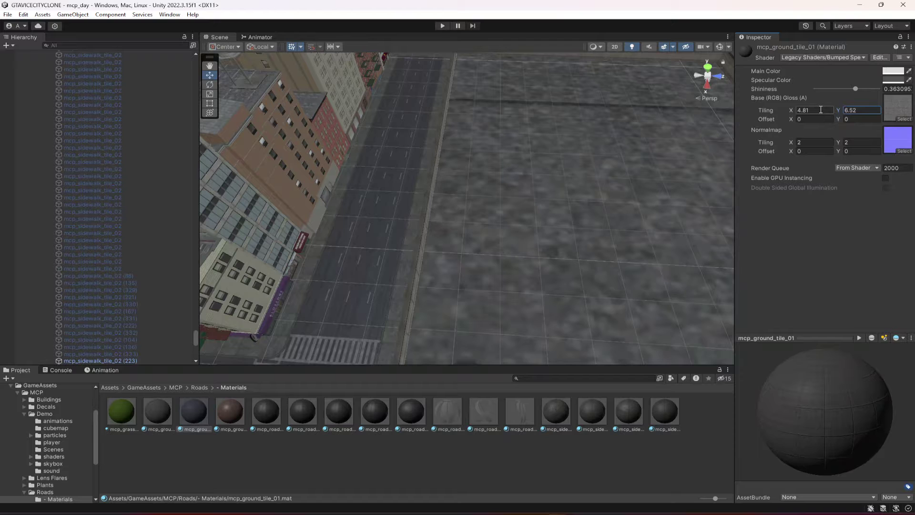
text(150)
key(Tab)
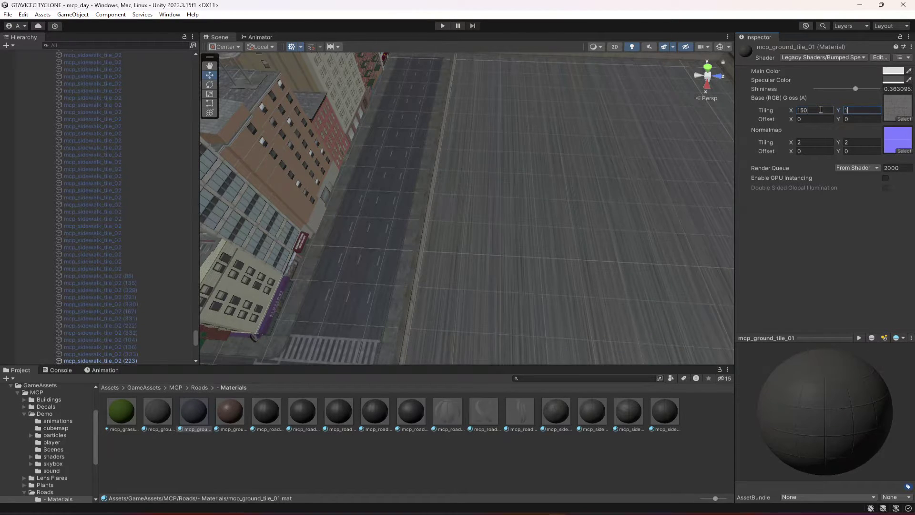
right_drag(492, 233, 517, 265)
key(w)
key(a)
scroll(516, 266, up, 3)
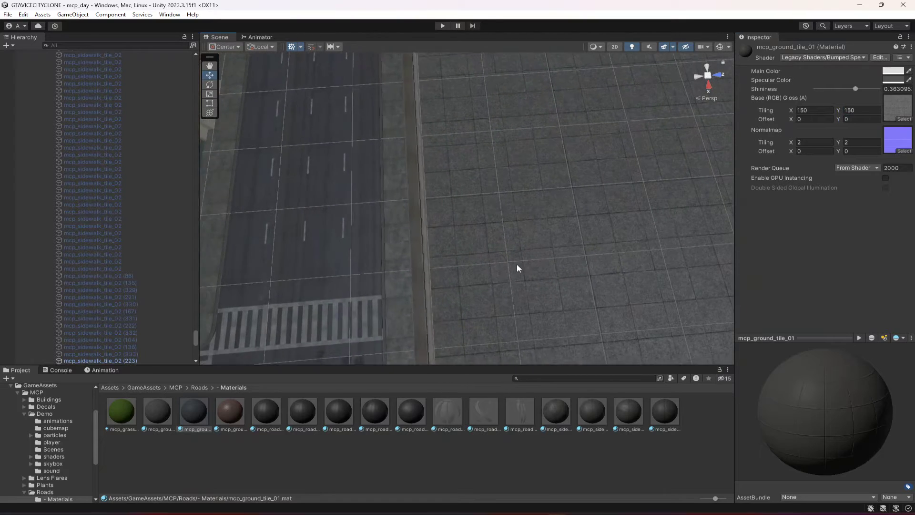
click(548, 453)
scroll(607, 258, down, 3)
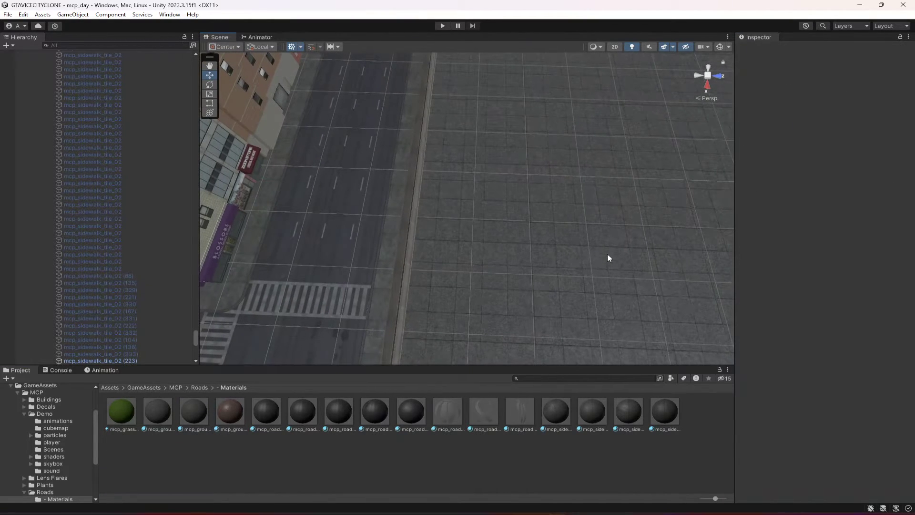
- Set the base texture tiling of the mcp_ground_tile_01 material to 160 by 160
key(ctrl+z)
right_drag(585, 244, 634, 187)
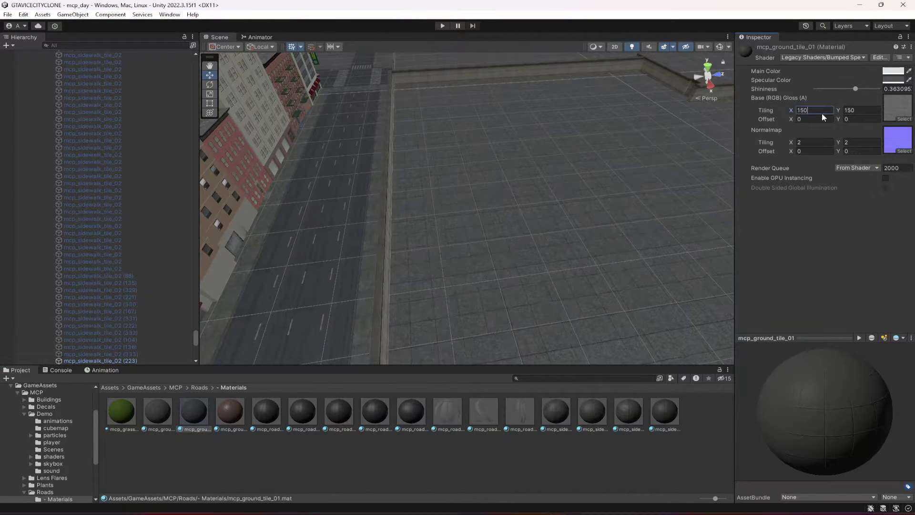
click(821, 106)
text(160)
key(Tab)
text(160)
- Examine the retiled ground and the city's streets, rooftops and towers from above and up close
right_drag(585, 162, 421, 187)
scroll(606, 208, down, 3)
scroll(610, 207, down, 10)
scroll(450, 177, up, 8)
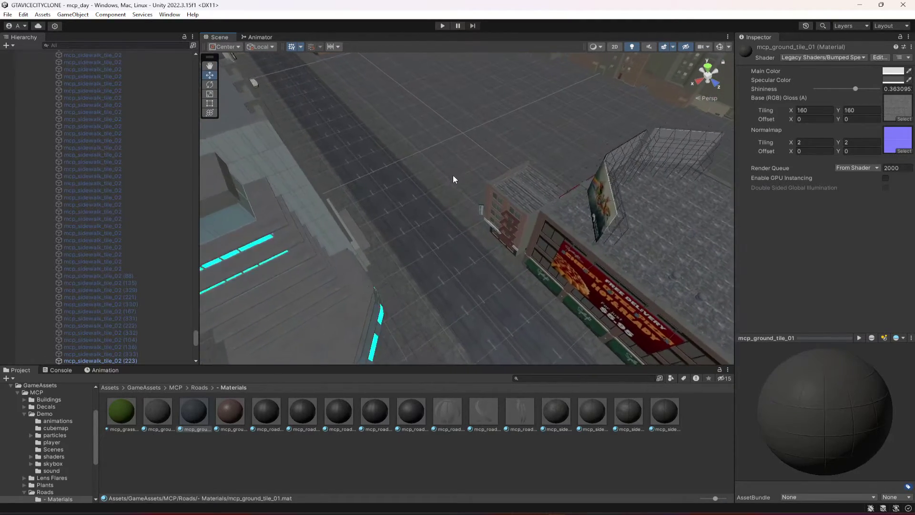
scroll(453, 180, up, 3)
right_drag(452, 180, 546, 219)
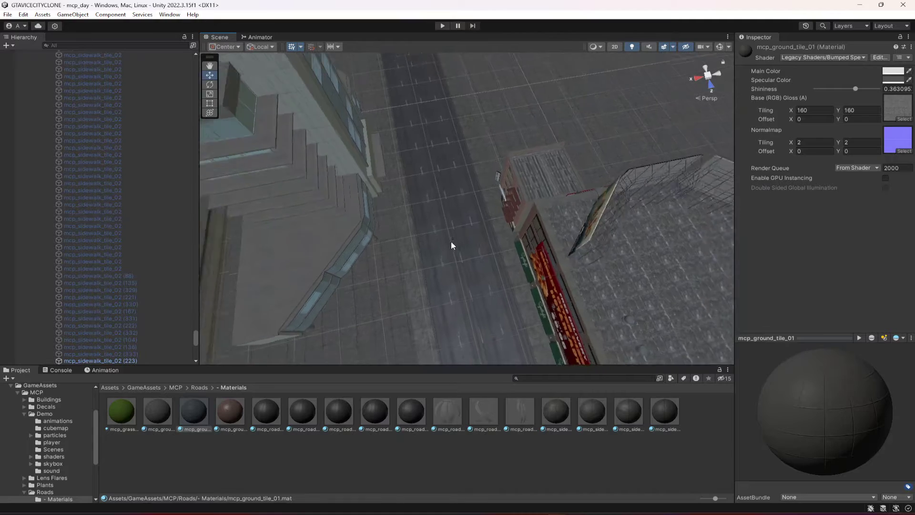
scroll(454, 240, down, 6)
scroll(546, 216, up, 3)
scroll(545, 217, up, 5)
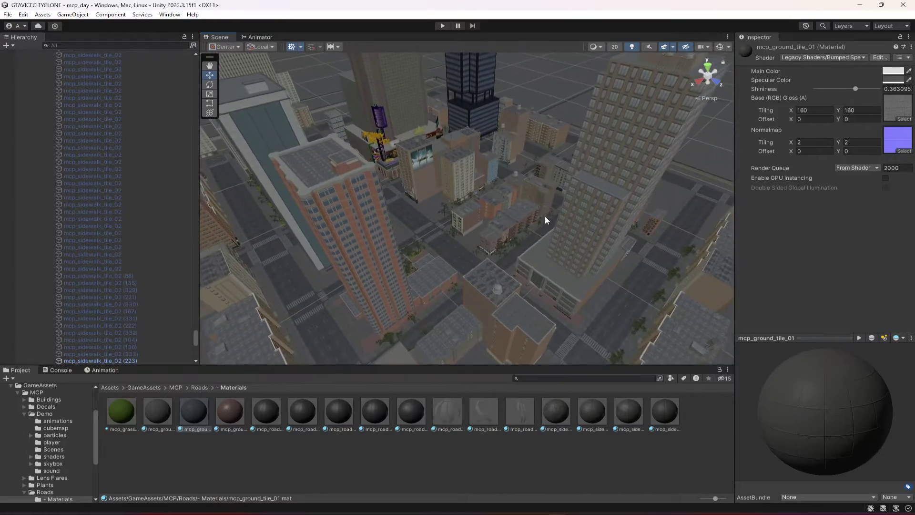
scroll(545, 216, up, 6)
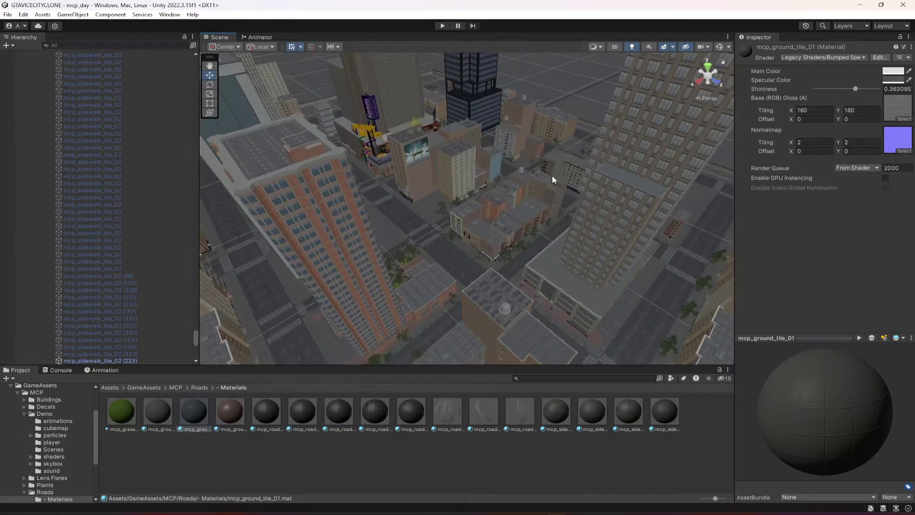
right_drag(513, 213, 613, 279)
scroll(550, 214, up, 5)
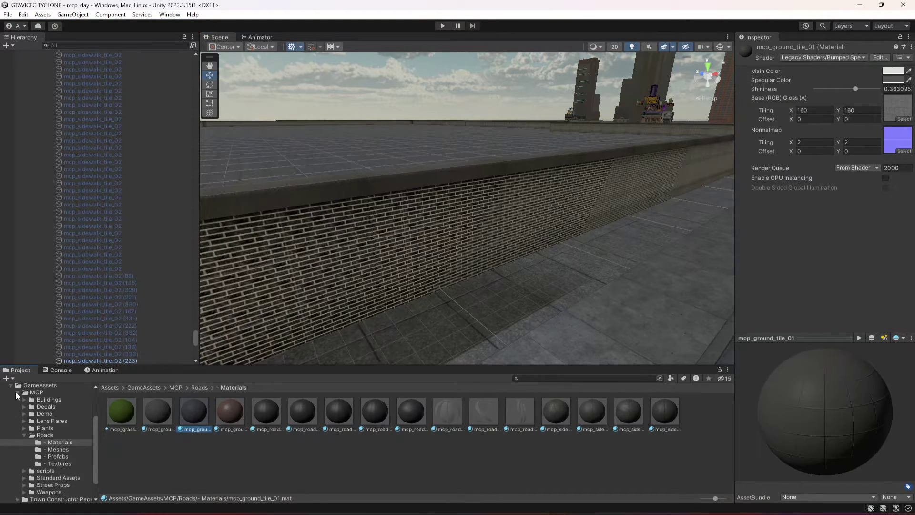
- Collapse the MCP folder tree and show the contents of the GameAssets folder
click(17, 393)
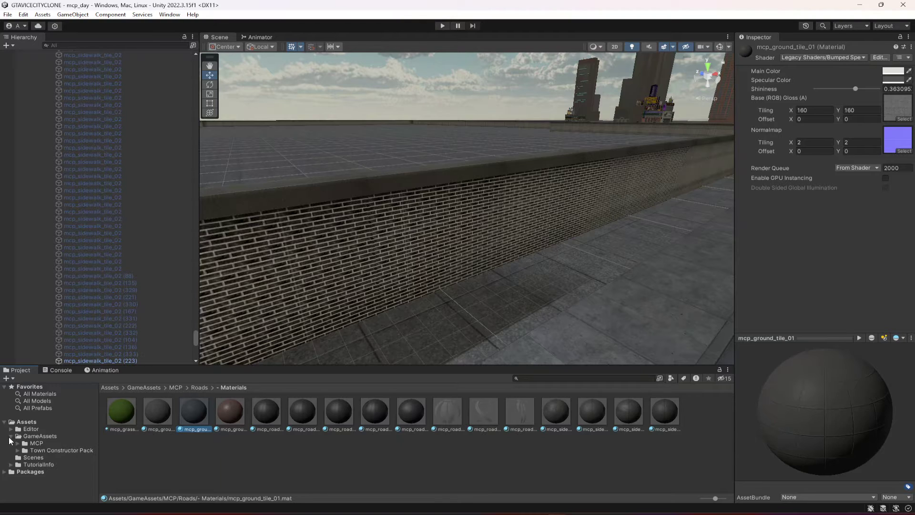
click(30, 437)
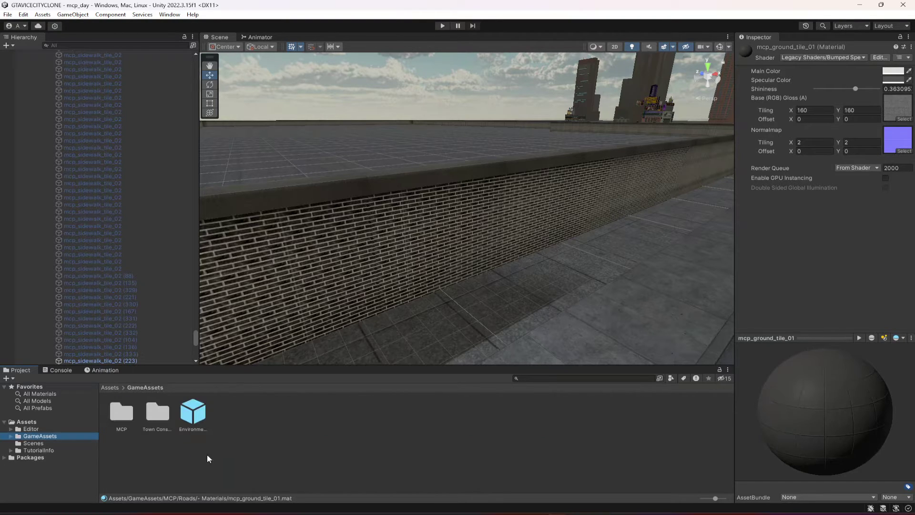
right_drag(534, 220, 499, 224)
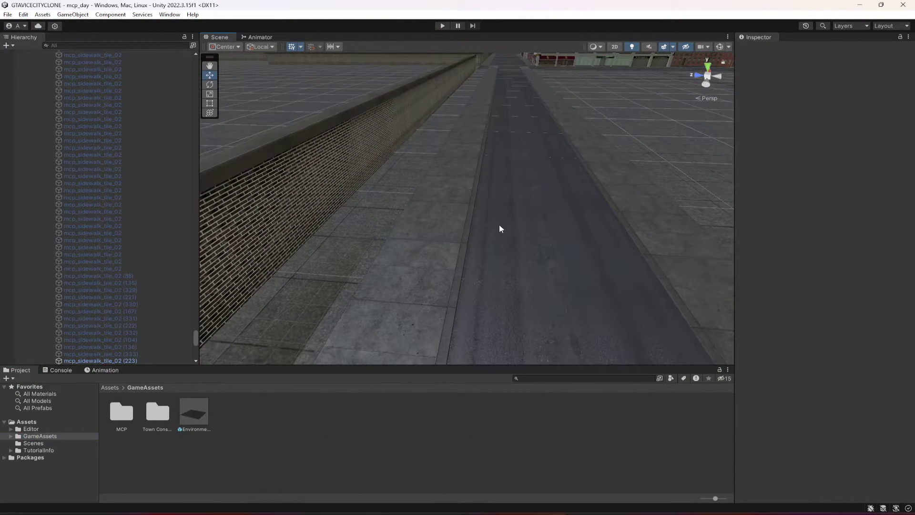
- Collapse the terrain, Maincity and Environment groups in the scene hierarchy
drag(196, 337, 225, 47)
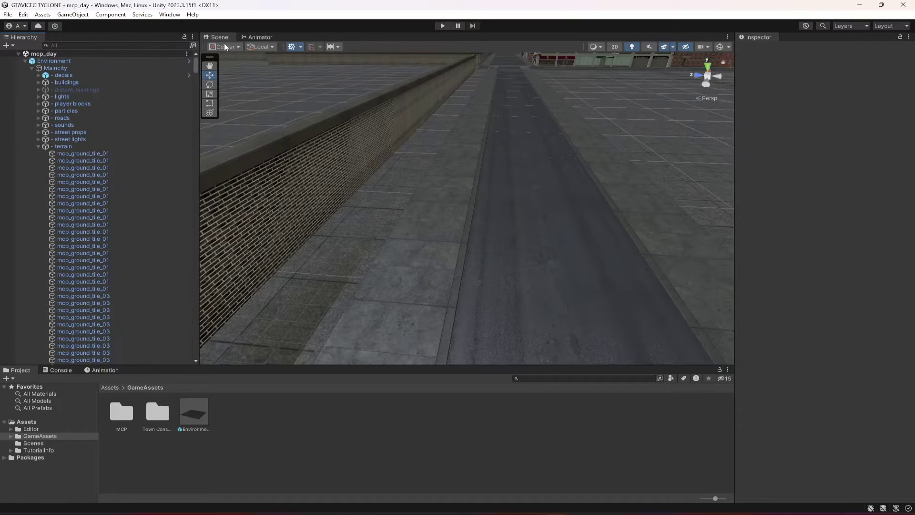
click(38, 146)
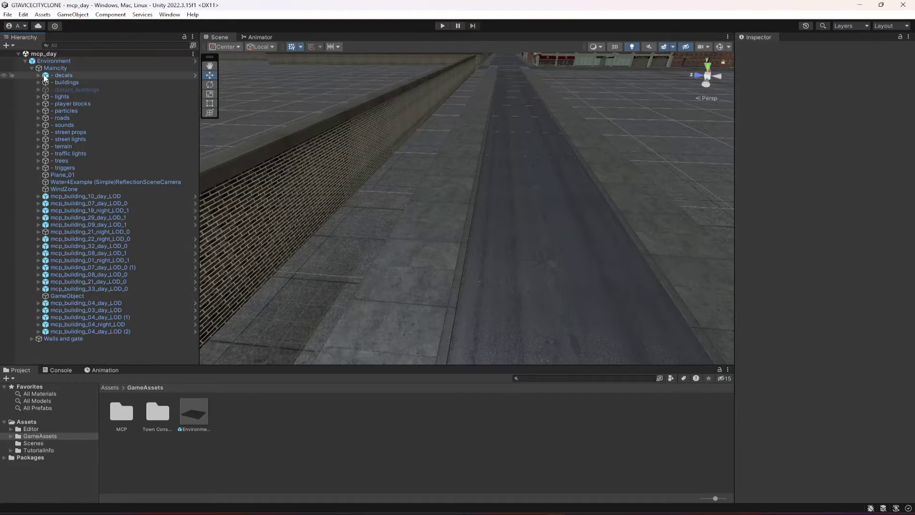
click(31, 68)
click(25, 61)
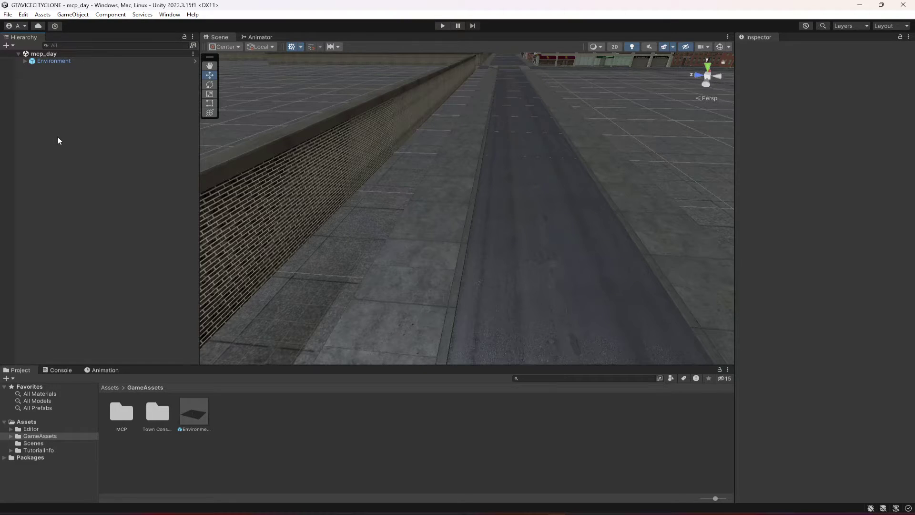
- Unpack the Environment prefab instance completely and save the scene
click(67, 61)
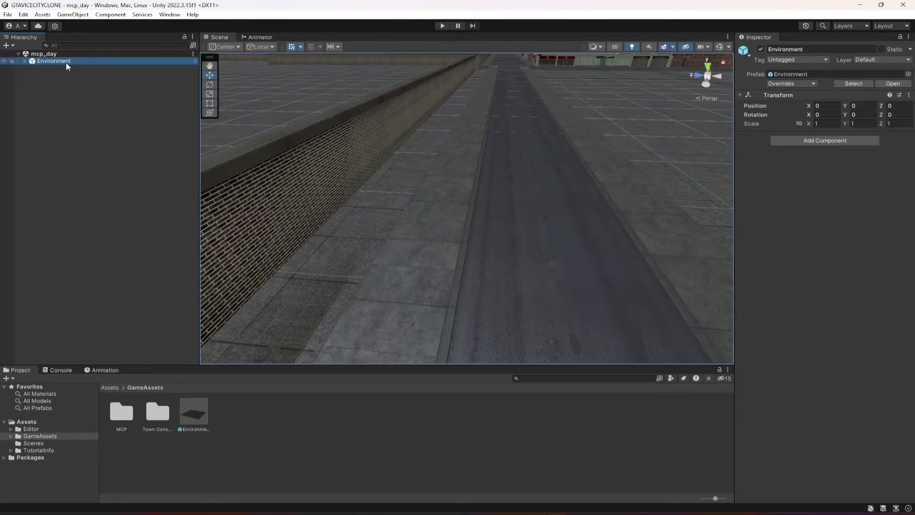
right_click(66, 62)
mouse_move(112, 188)
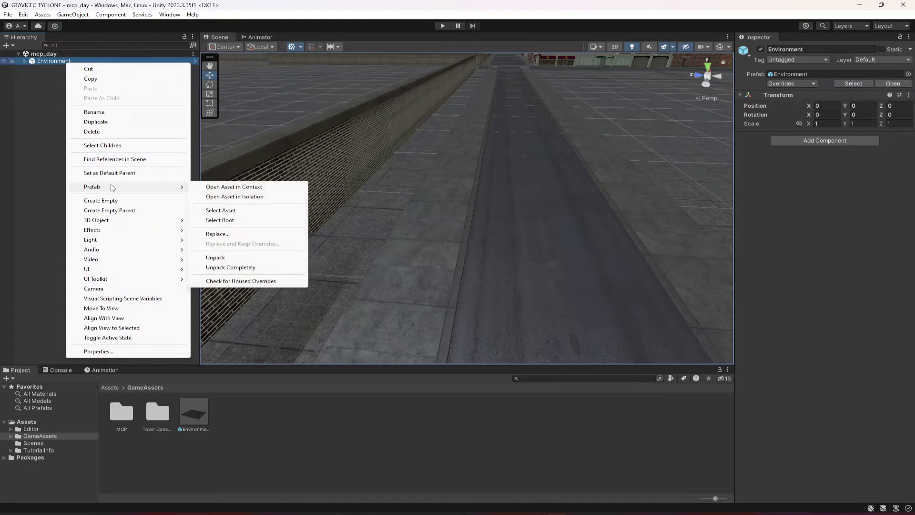
click(226, 268)
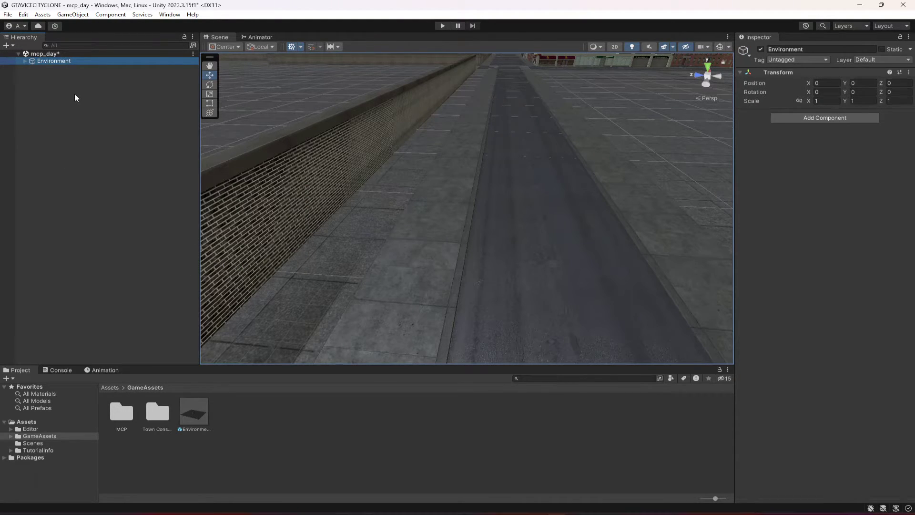
click(66, 78)
- Locate the mcp_day scene asset and move it from the MCP demo scenes into the Assets/Scenes folder
right_click(55, 55)
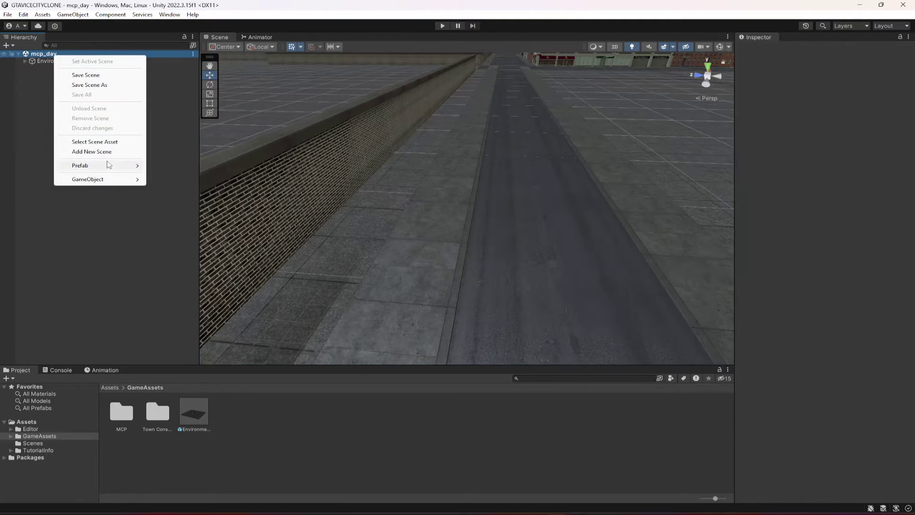
click(88, 142)
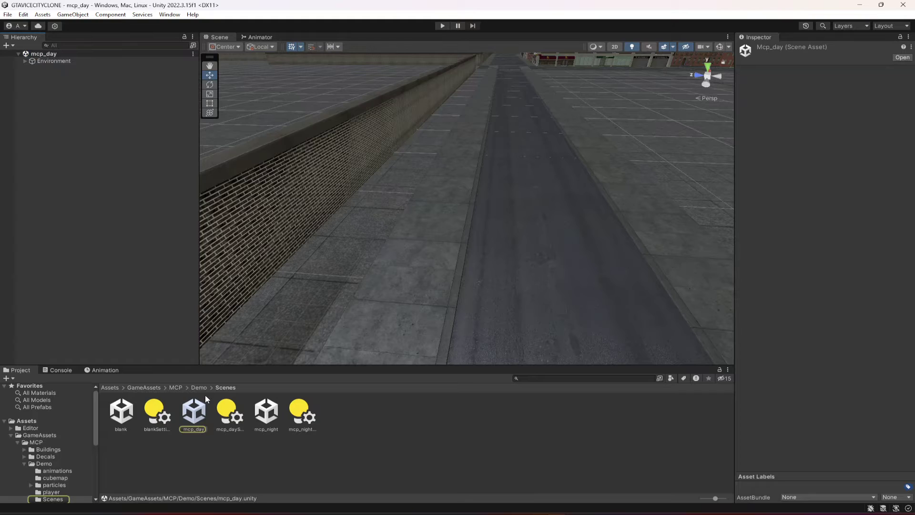
click(10, 436)
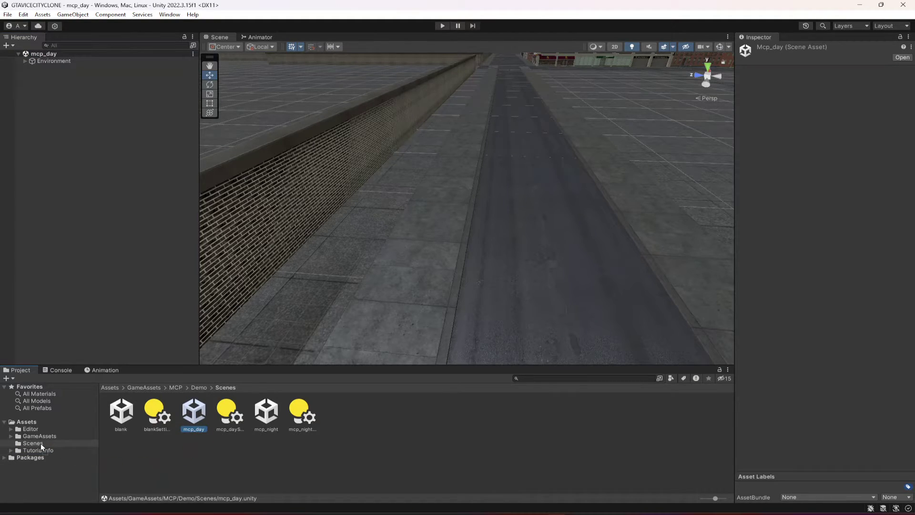
drag(42, 447, 41, 447)
click(11, 435)
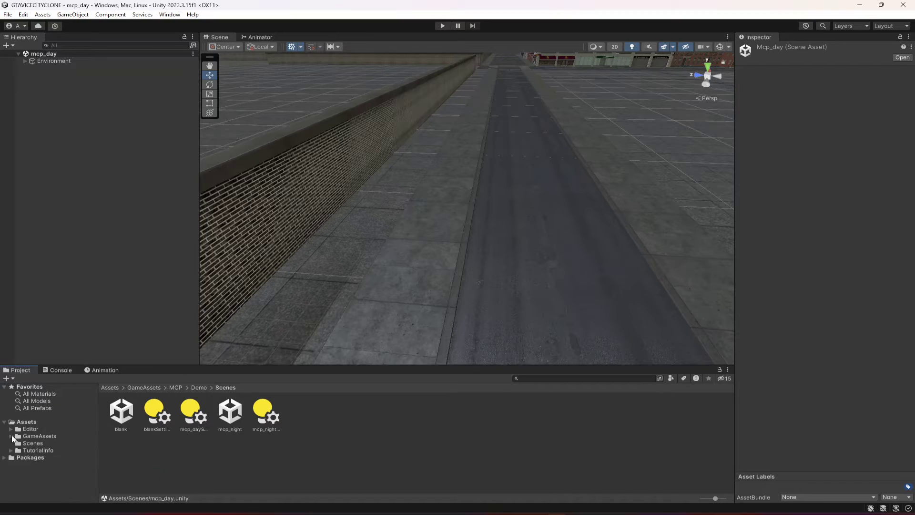
- Rename the SampleScene asset in the Assets/Scenes folder as MainMenu
click(34, 445)
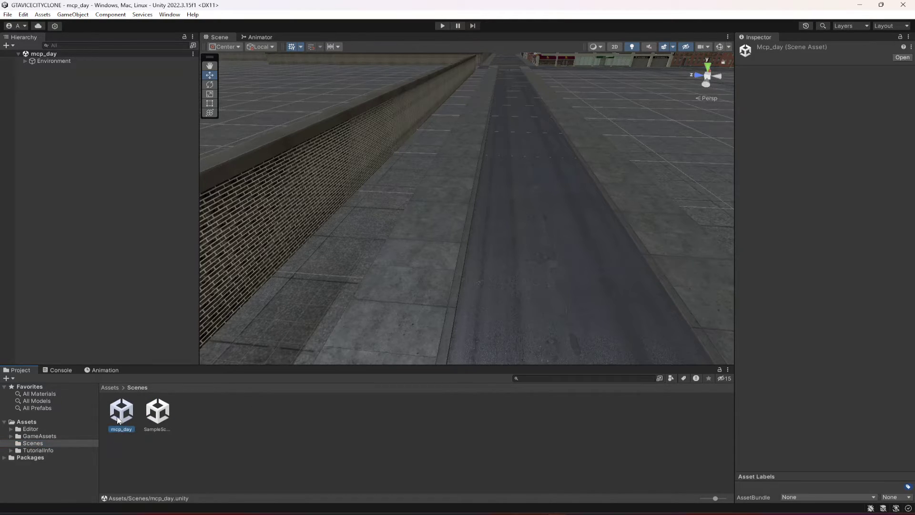
right_click(157, 419)
click(199, 213)
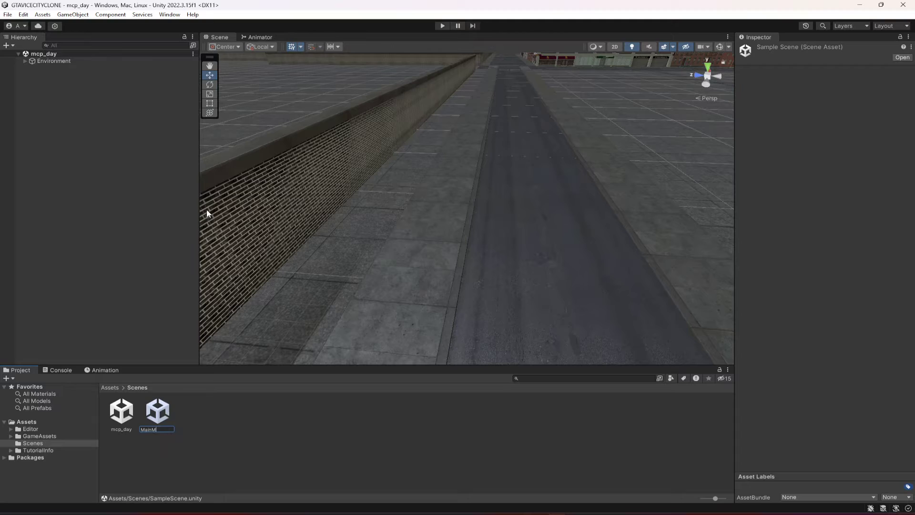
key(Return)
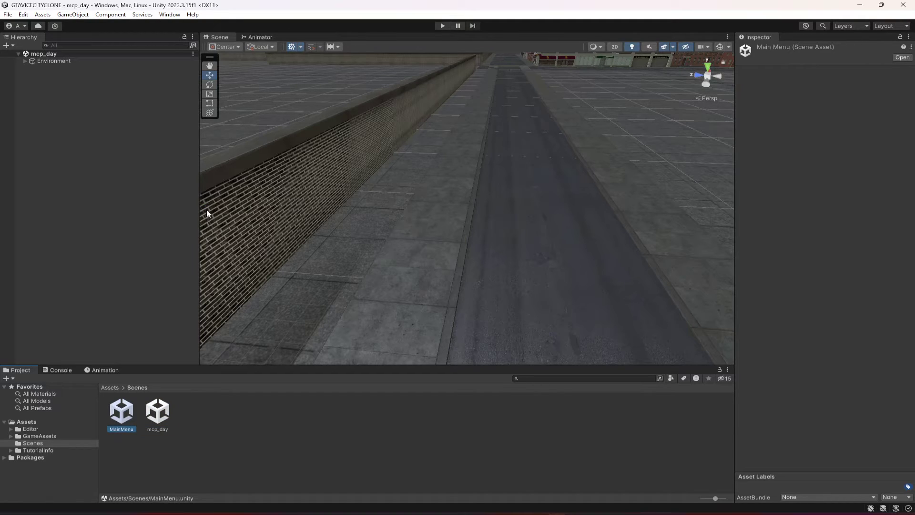
click(209, 432)
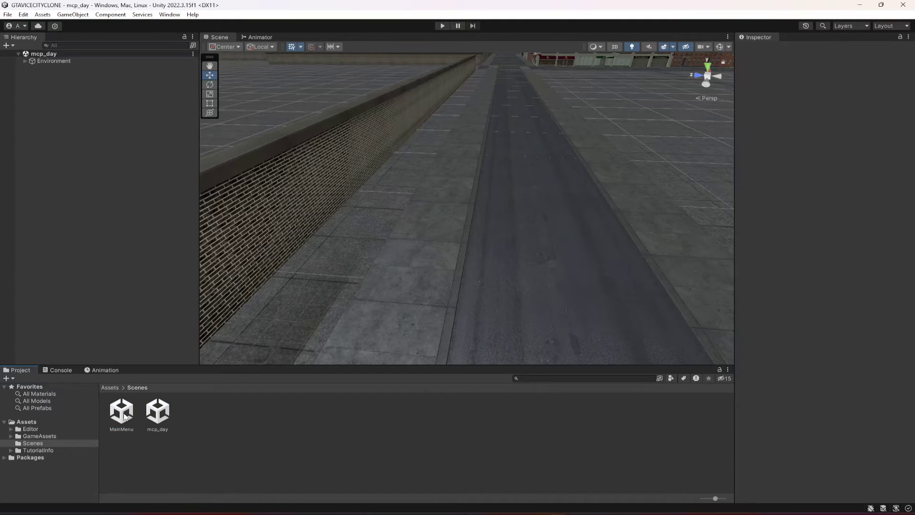
- Examine the whole city, its surrounding ground and skyline from high above and from ground level
right_drag(357, 285, 484, 230)
key(e)
scroll(400, 302, down, 8)
right_drag(487, 270, 595, 287)
key(w)
scroll(596, 281, down, 10)
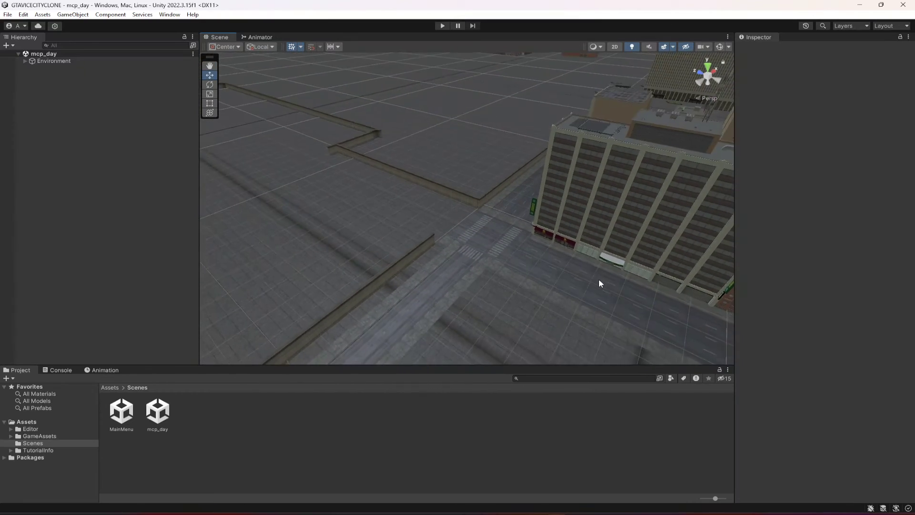
scroll(599, 278, down, 10)
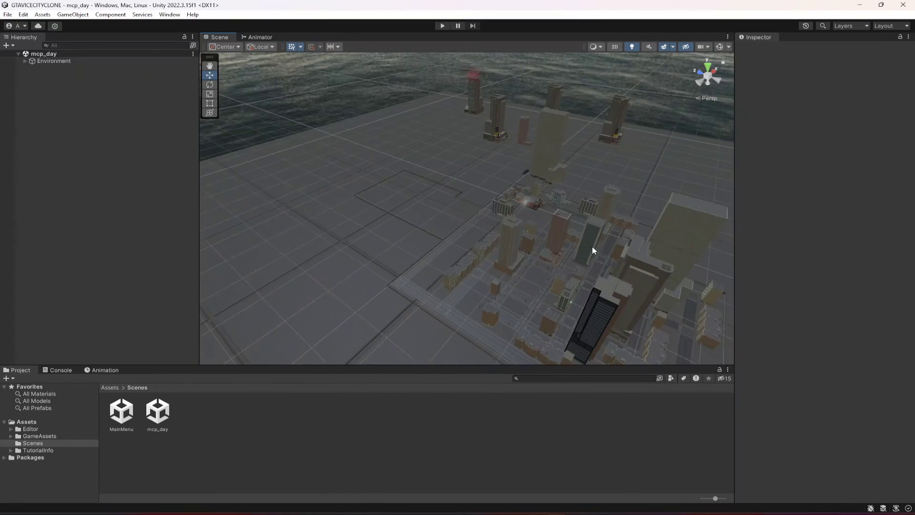
right_drag(478, 120, 559, 175)
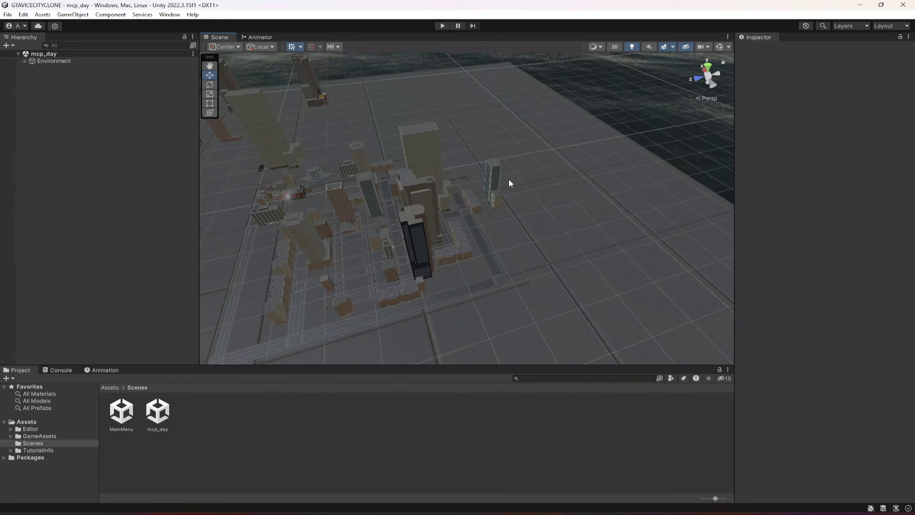
right_drag(368, 123, 363, 110)
right_drag(407, 136, 500, 290)
right_drag(349, 159, 580, 179)
scroll(558, 243, up, 5)
scroll(558, 242, up, 3)
right_drag(520, 250, 400, 214)
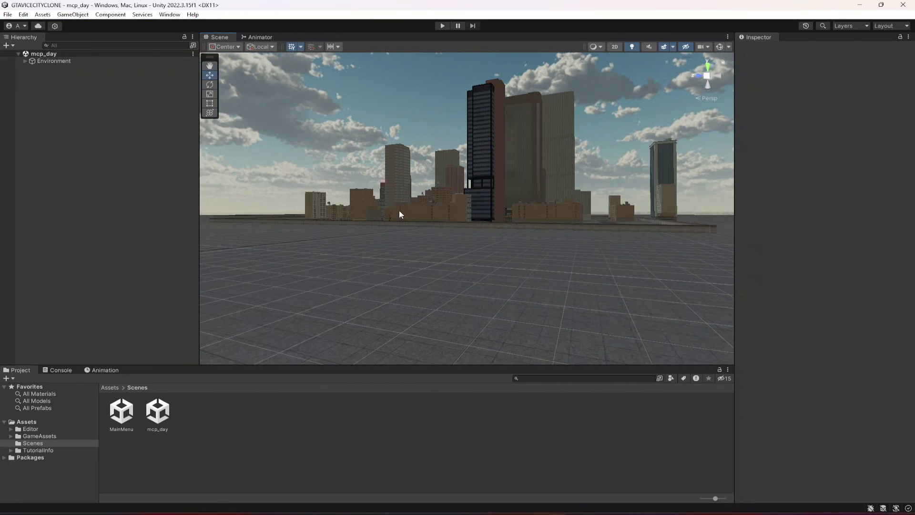